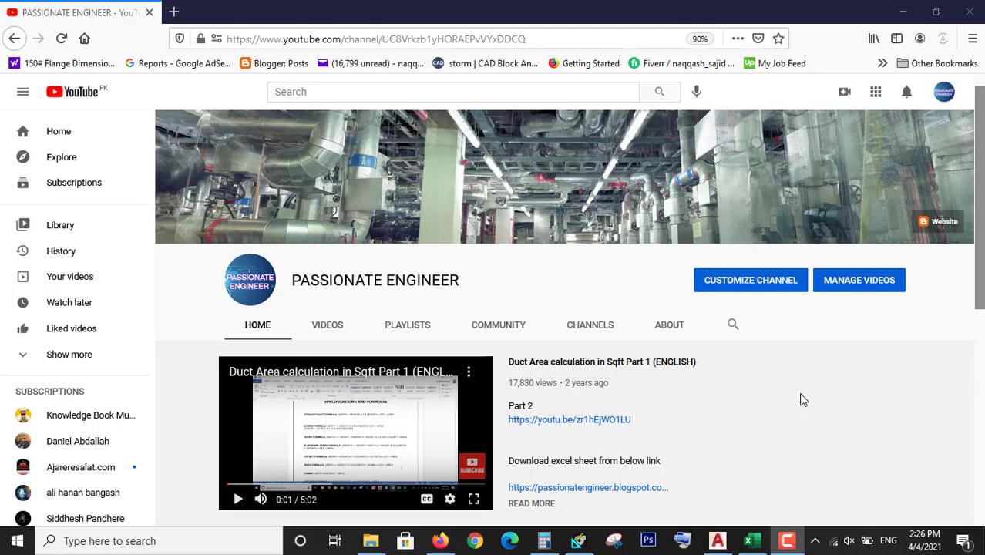
scroll(800, 399, "down", 2)
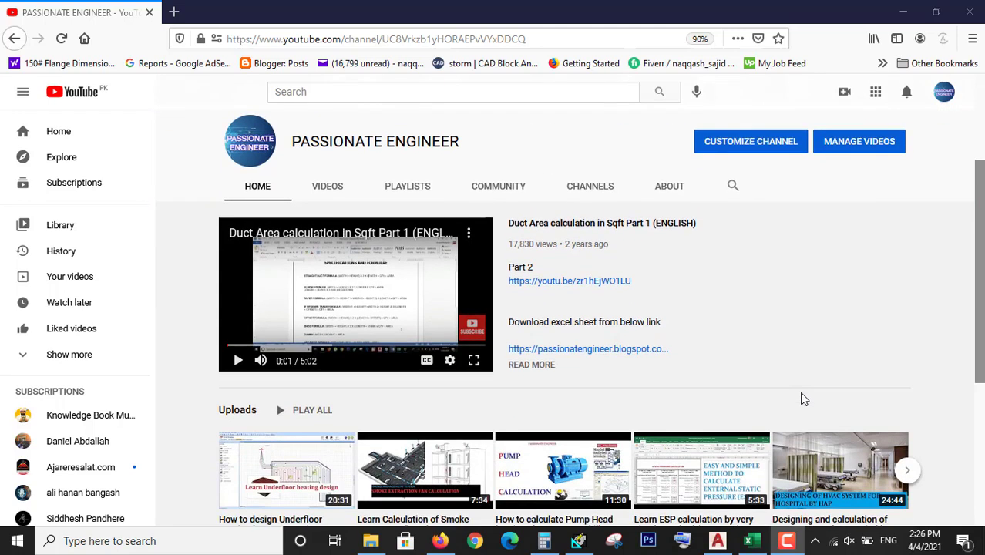
scroll(799, 392, "down", 1)
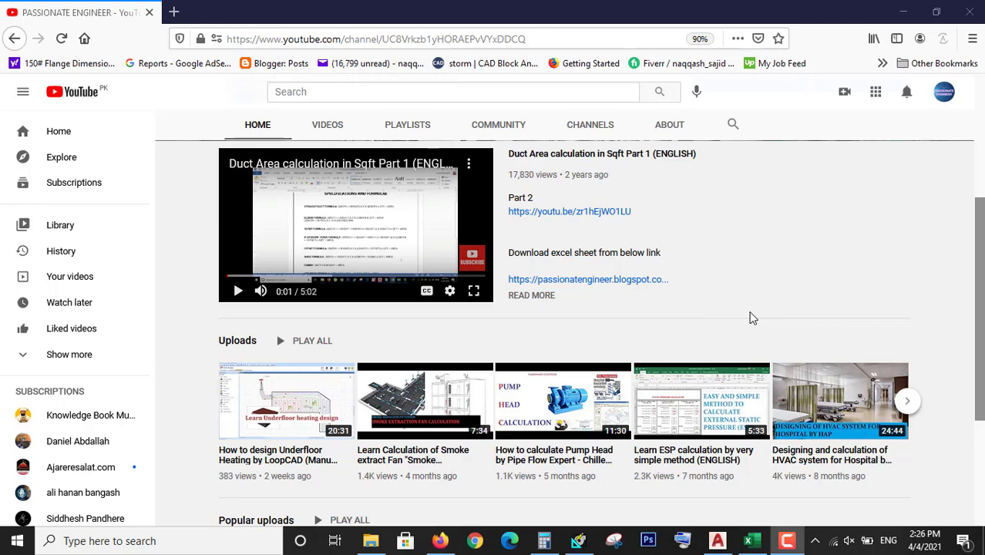
scroll(752, 319, "up", 2)
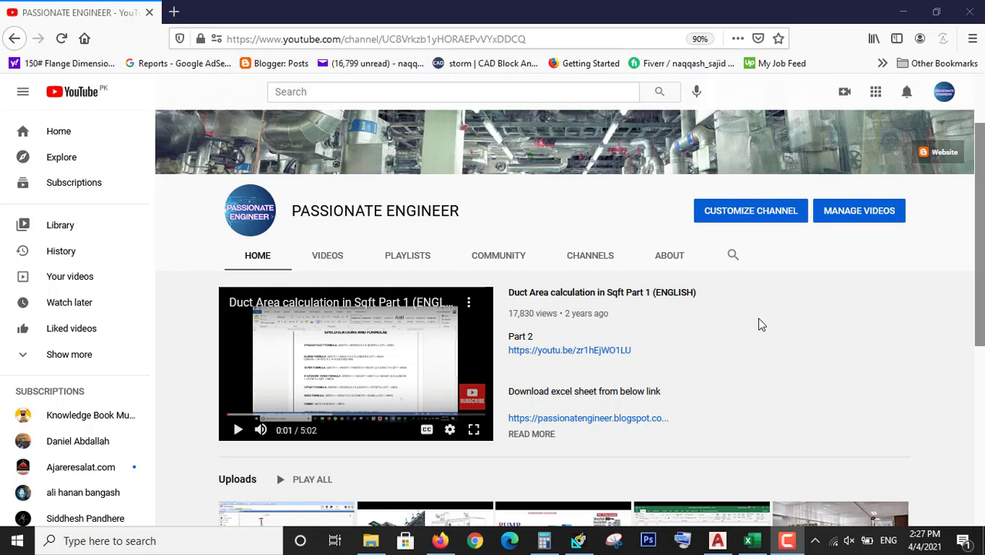
- Switch to AutoCAD to view the ground floor plan, and bring up the heat load sheet in Excel
left_click(716, 541)
scroll(707, 380, "down", 6)
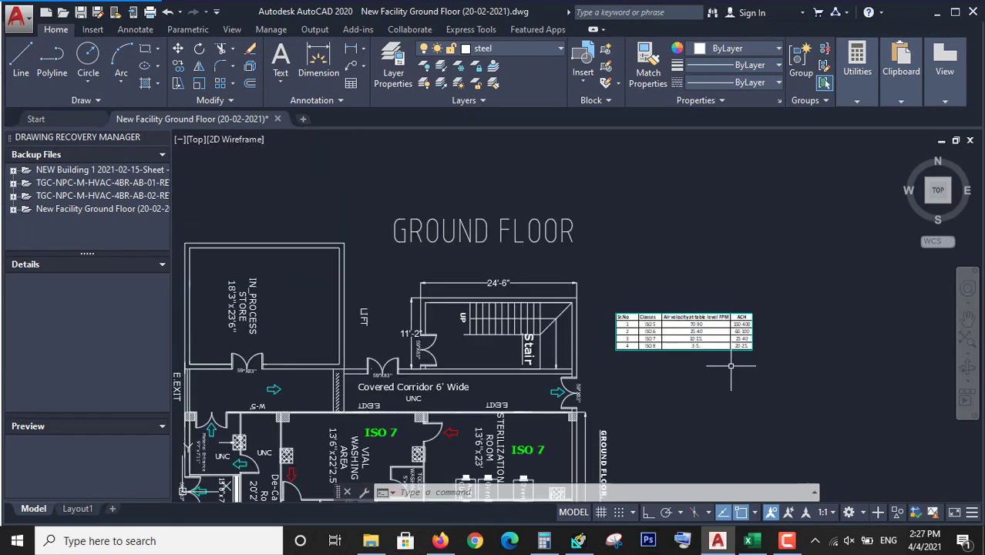
scroll(707, 388, "down", 2)
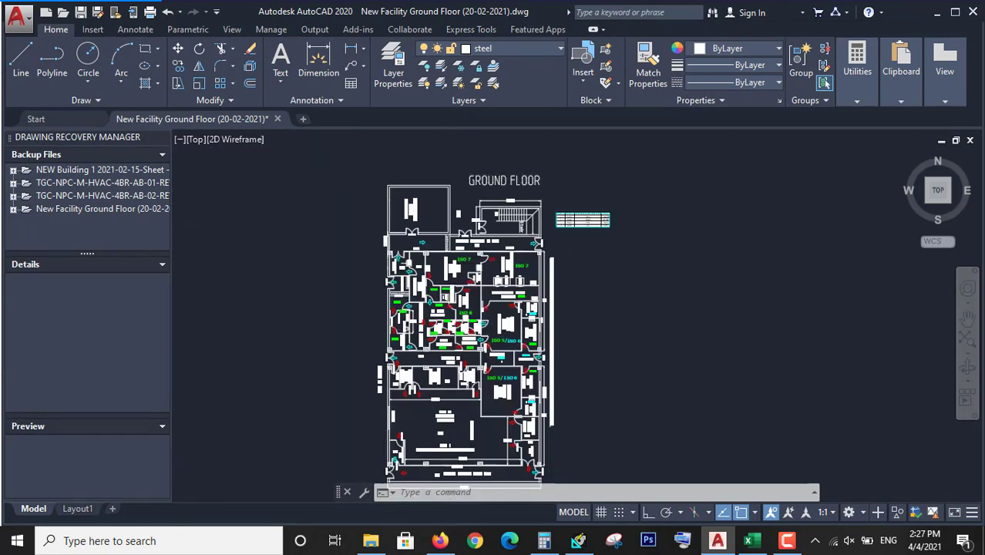
scroll(462, 164, "up", 4)
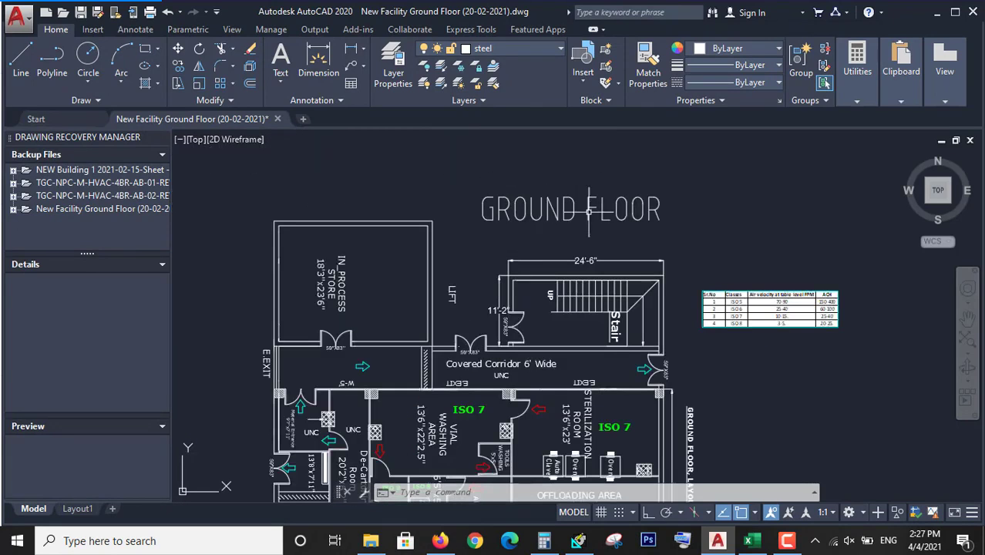
scroll(527, 170, "down", 2)
mouse_move(560, 257)
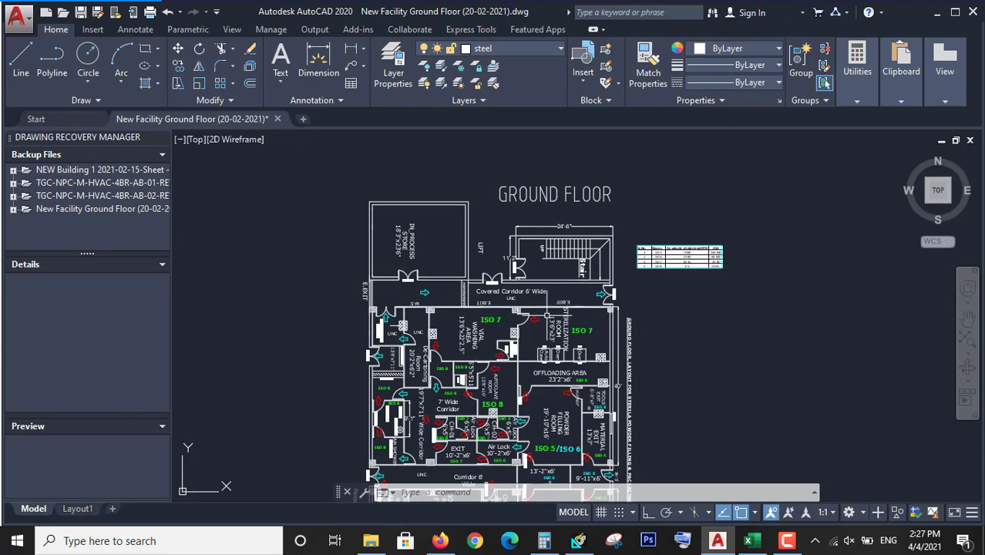
left_click(748, 541)
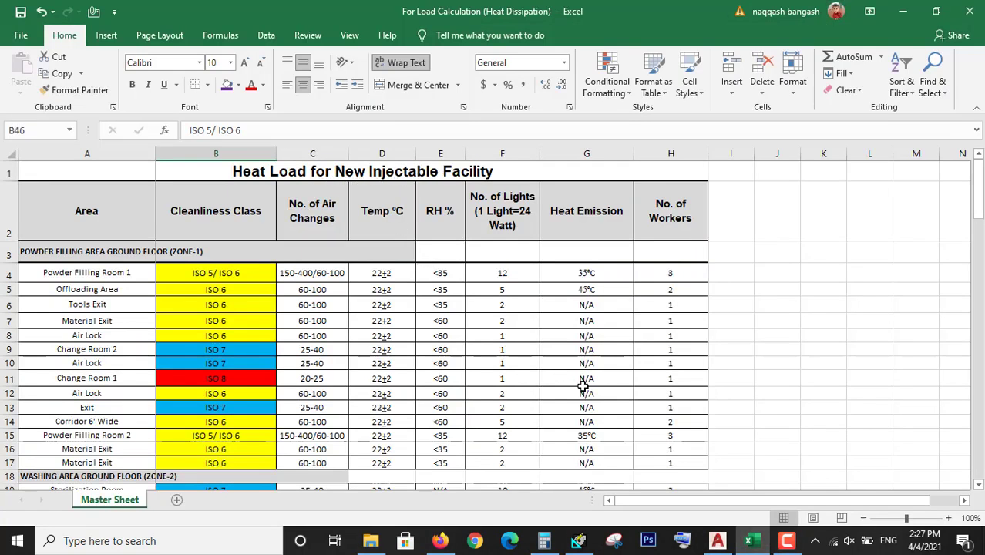
- Return to AutoCAD and examine the sizes and ISO classes of the washing, sterilization, autoclave and neighbouring rooms
left_click(718, 542)
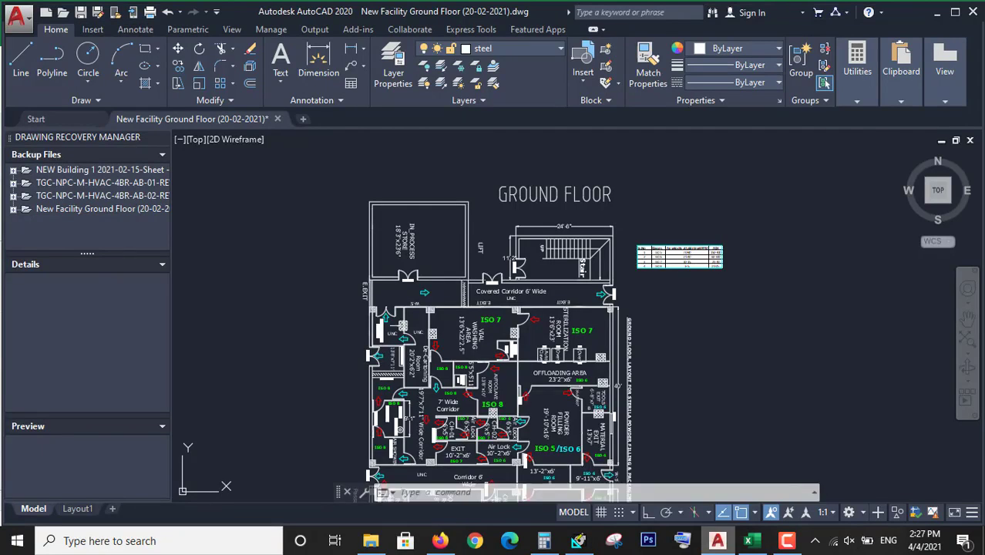
scroll(444, 333, "up", 4)
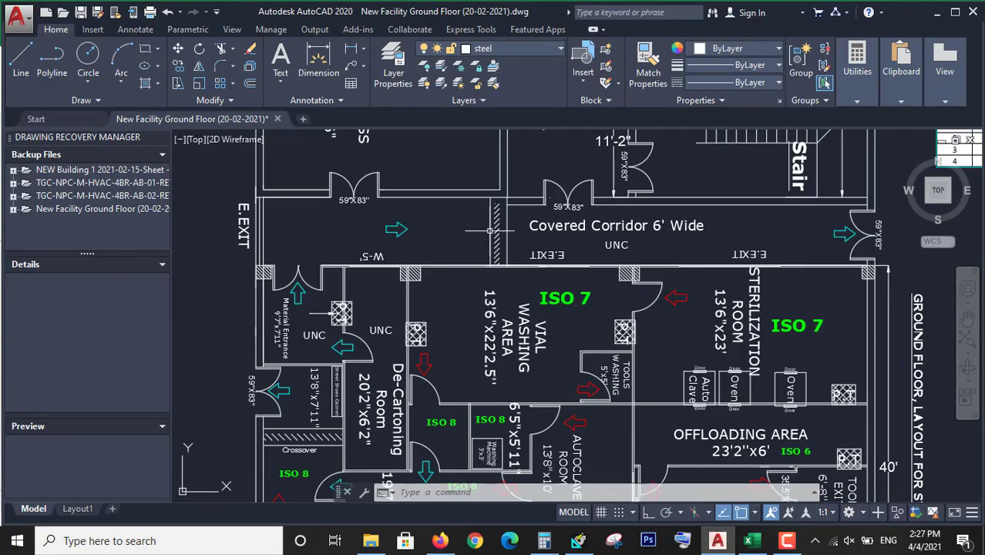
scroll(625, 266, "down", 5)
scroll(625, 285, "up", 3)
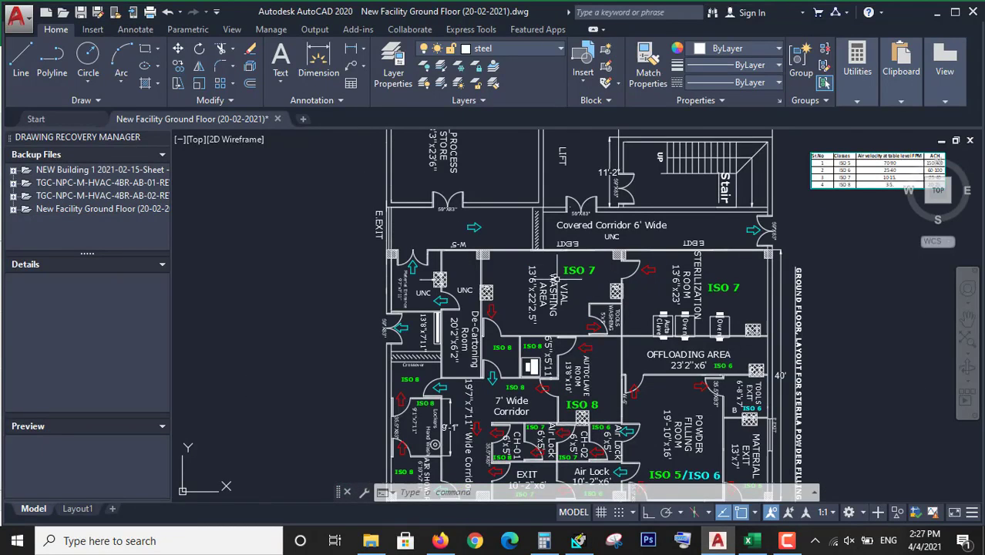
scroll(578, 310, "up", 2)
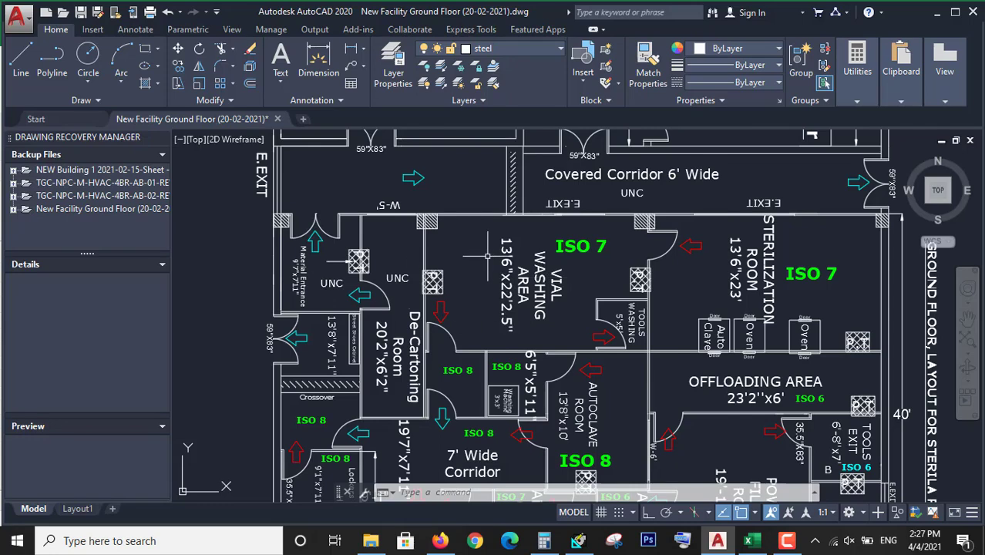
scroll(488, 258, "down", 2)
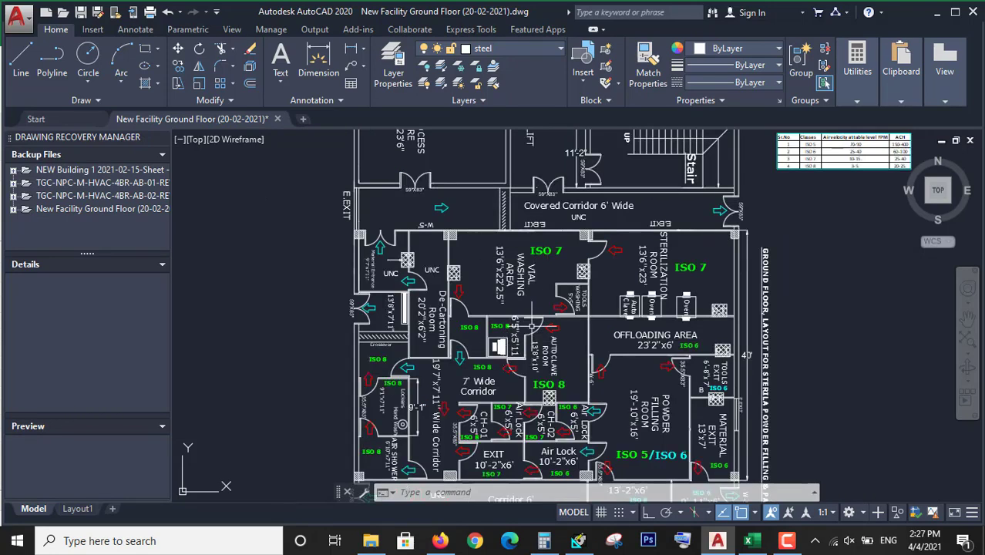
scroll(440, 341, "up", 2)
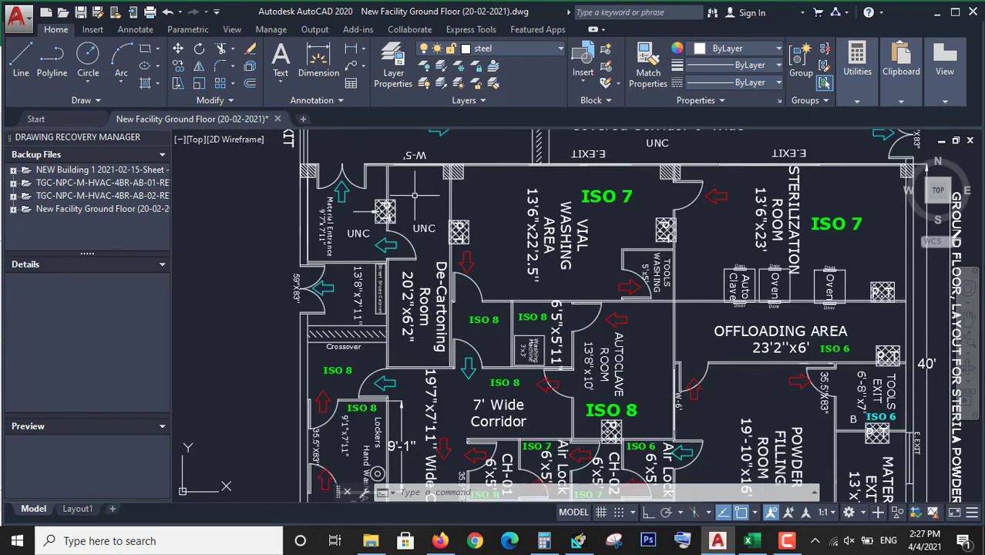
scroll(525, 277, "down", 2)
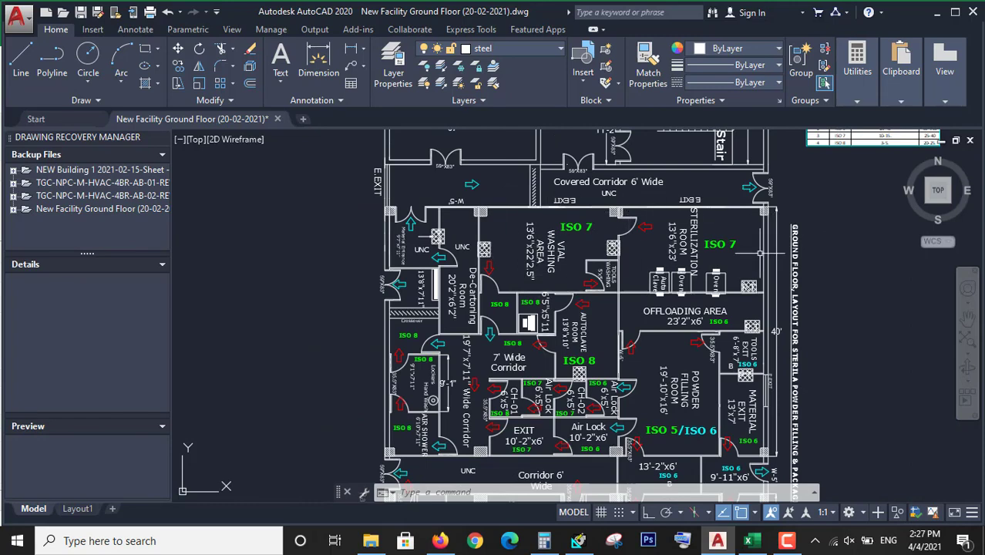
scroll(760, 253, "up", 2)
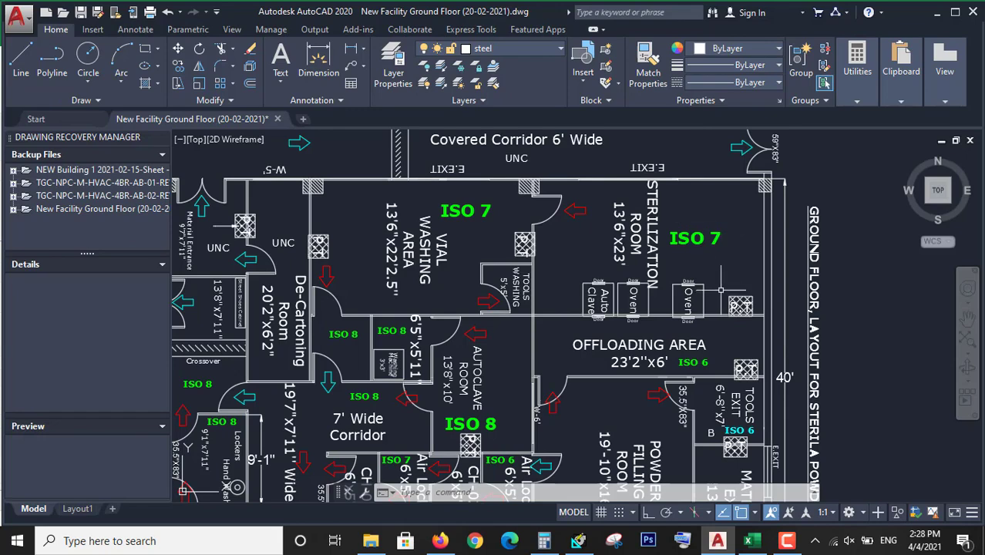
- Switch to Excel and review the Zone 1 rows for Offloading Area, Tools Exit, Material Exit and Powder Filling Room 1 against the plan
left_click(747, 540)
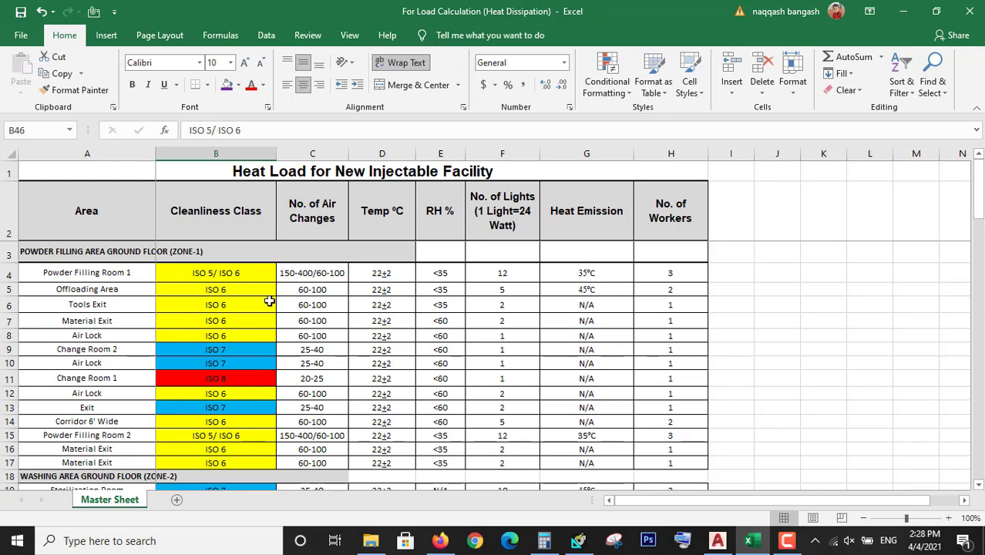
left_click(111, 291)
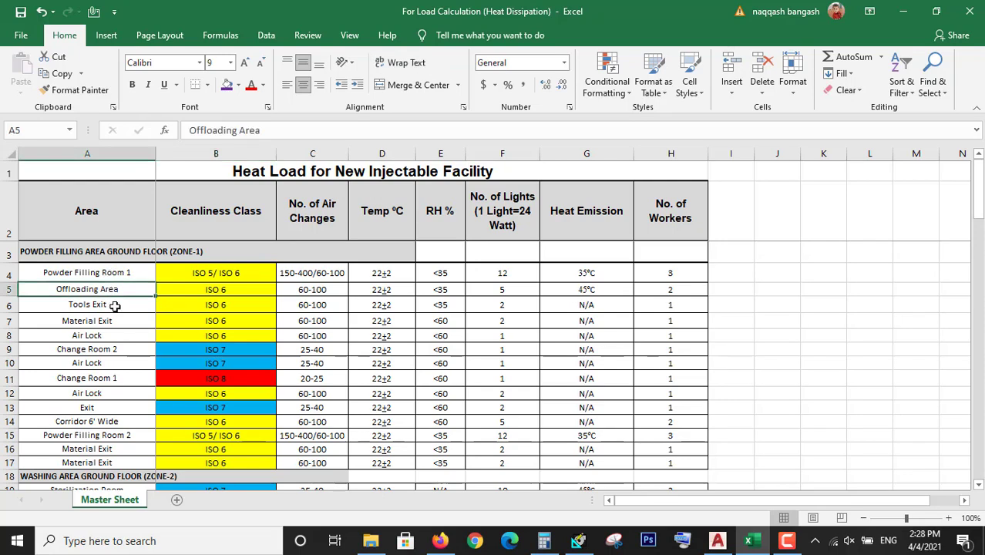
left_click(114, 306)
left_click(113, 320)
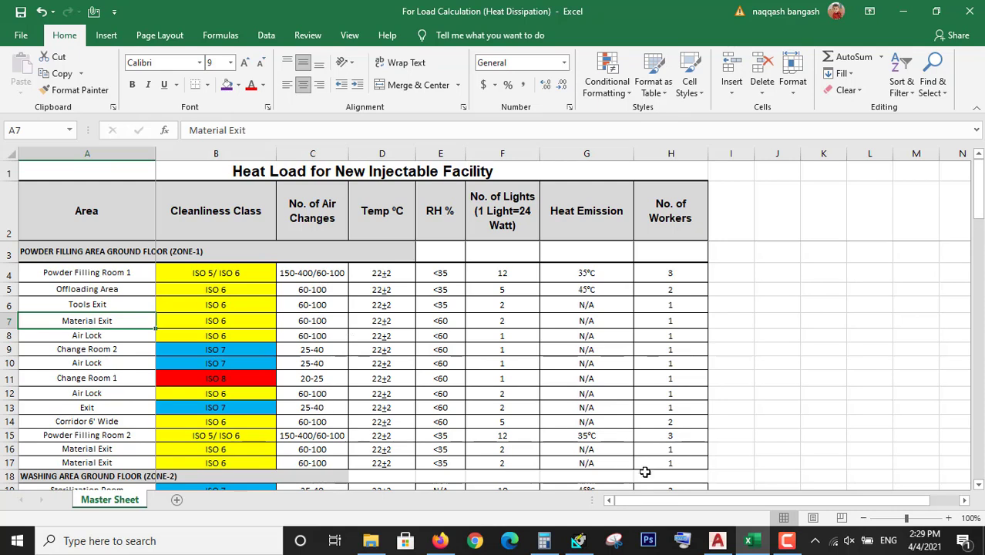
left_click(717, 540)
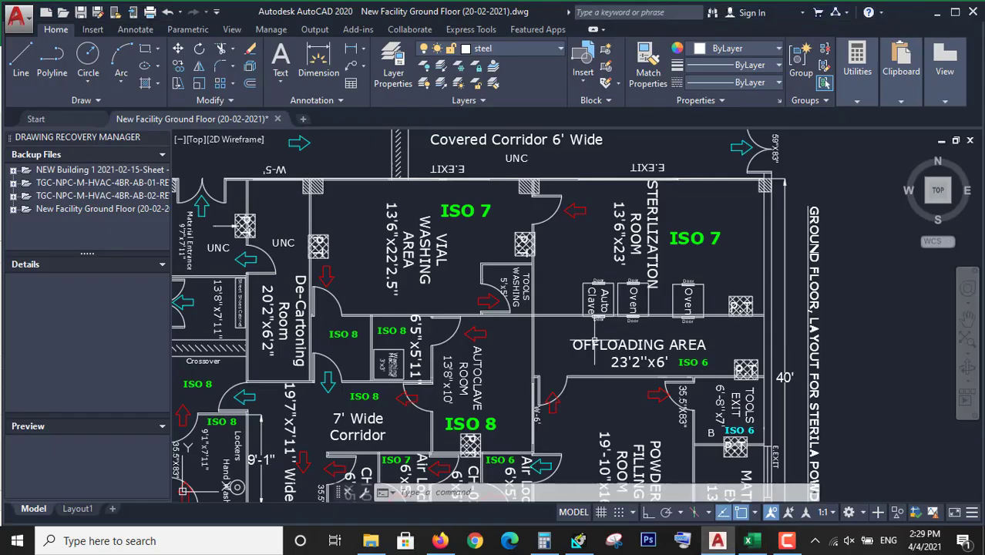
left_click(748, 540)
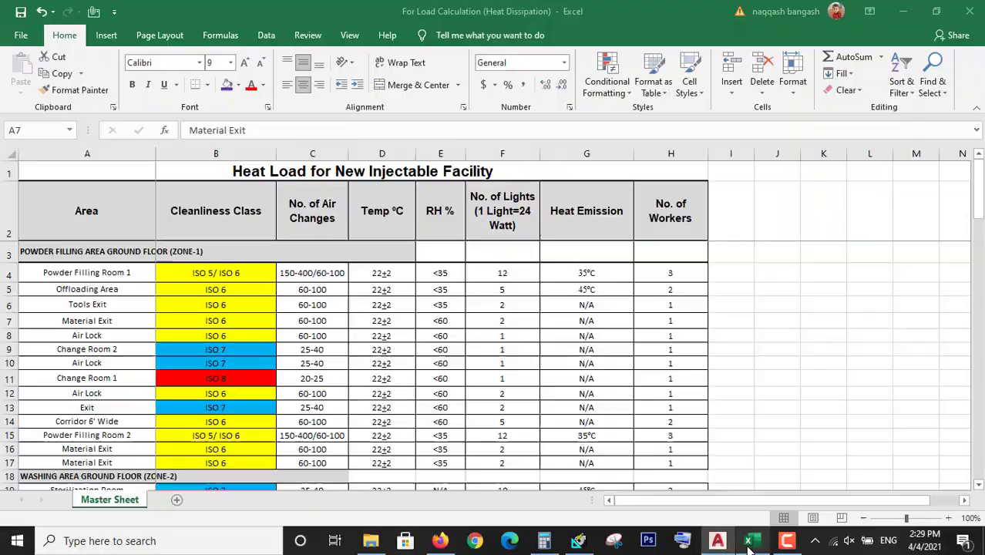
left_click(94, 272)
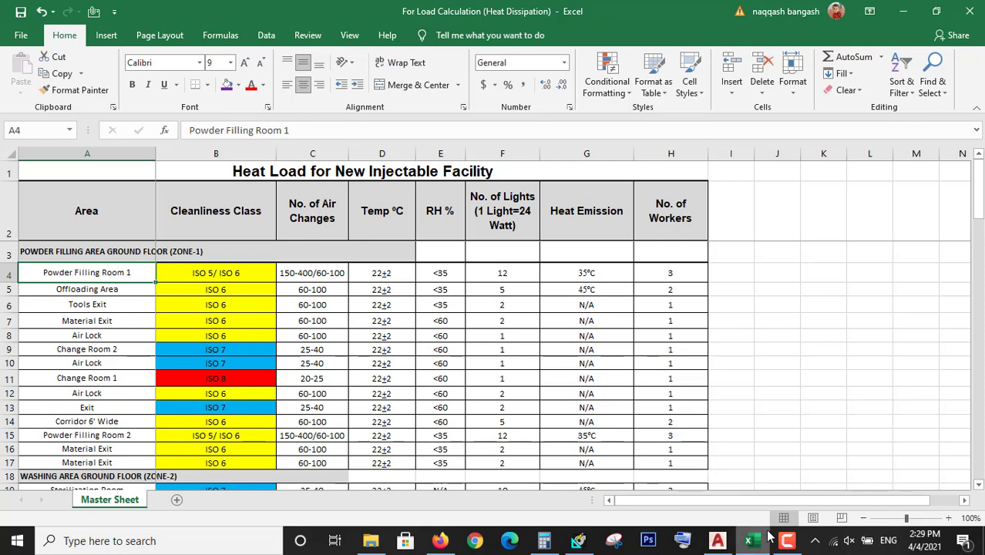
- Switch back to AutoCAD and examine both powder filling rooms with their adjoining air locks, corridors and exits on the ground floor plan
left_click(717, 541)
scroll(571, 245, "down", 4)
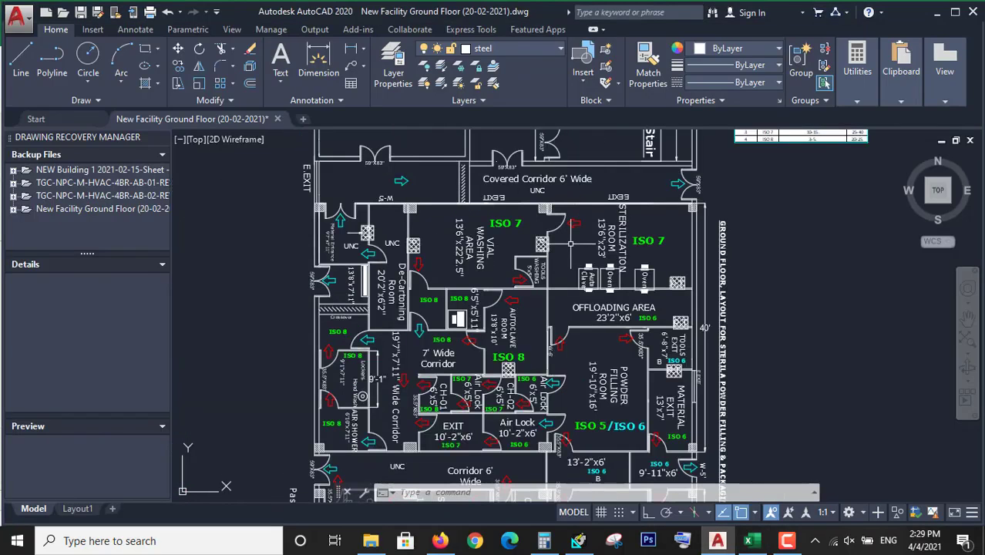
scroll(609, 386, "up", 5)
scroll(592, 262, "down", 2)
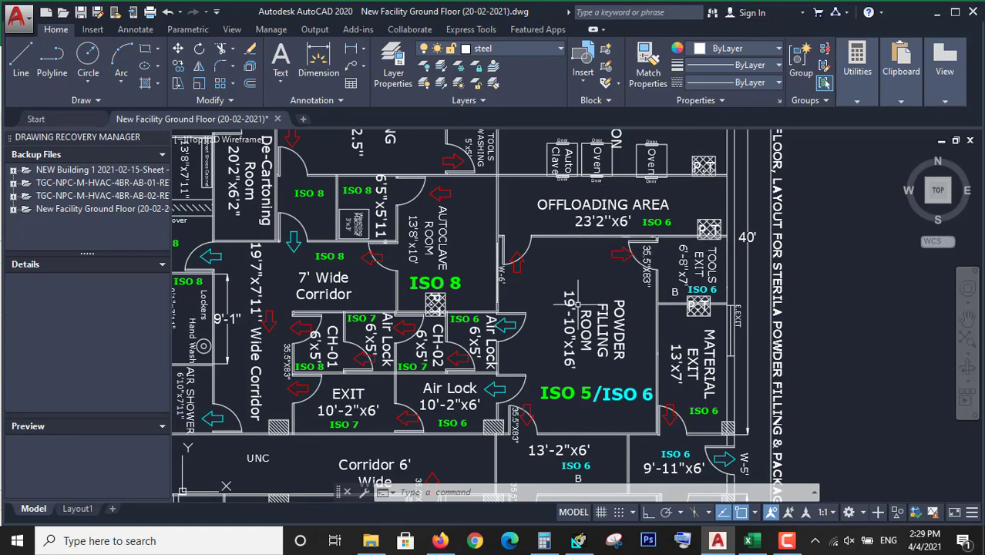
scroll(579, 277, "down", 2)
scroll(564, 422, "up", 2)
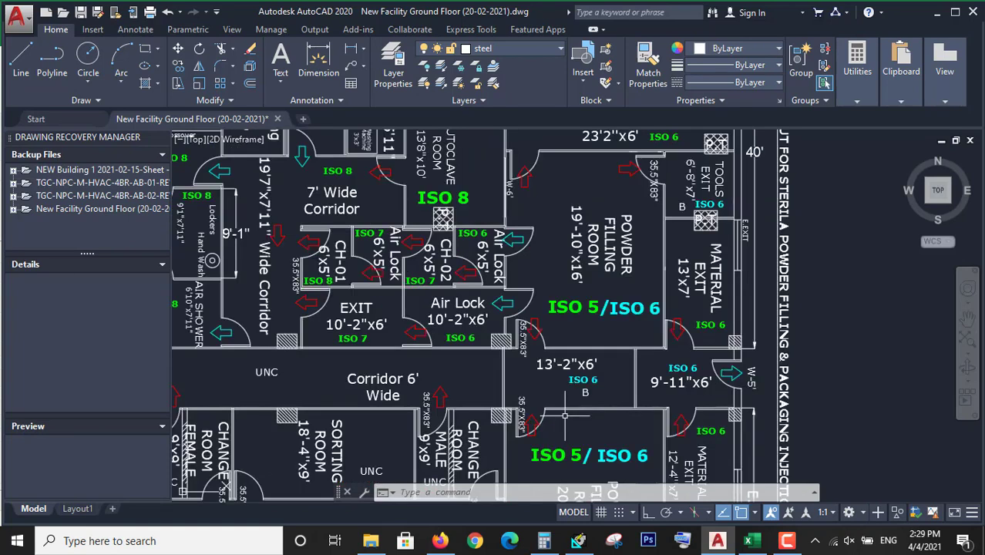
scroll(614, 363, "down", 2)
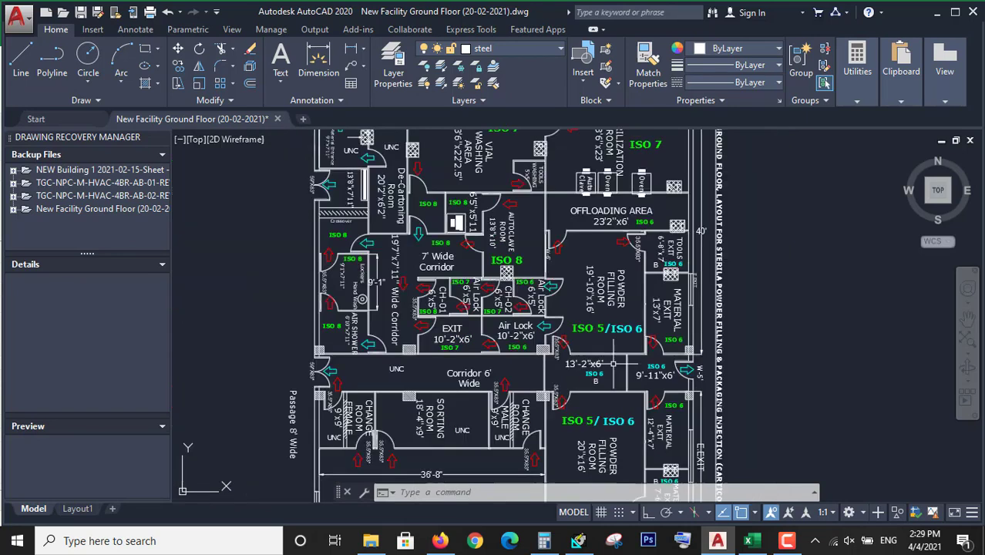
scroll(625, 298, "up", 2)
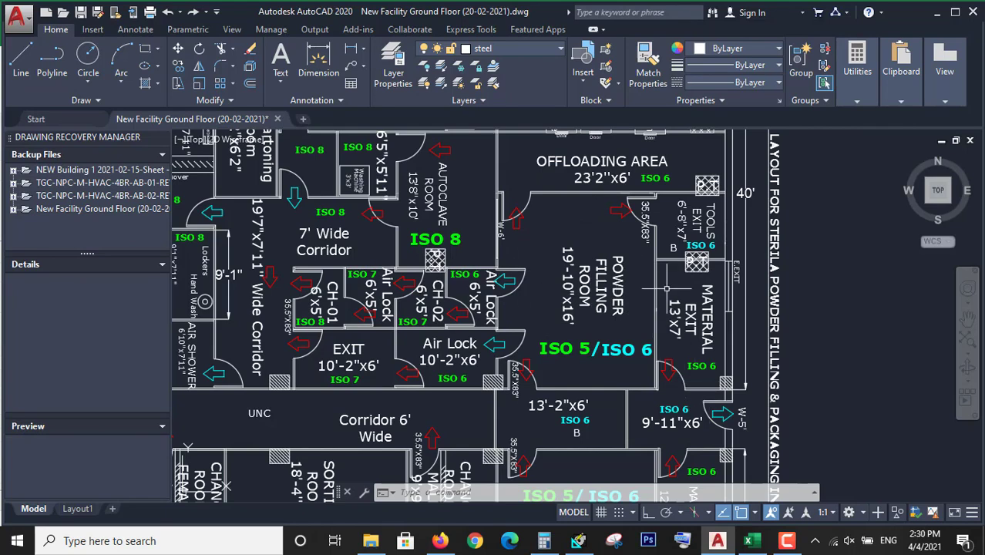
- Switch to HAP and open the project "Amson Vaccines and pharma ZONE 1 ISO 6"
left_click(578, 540)
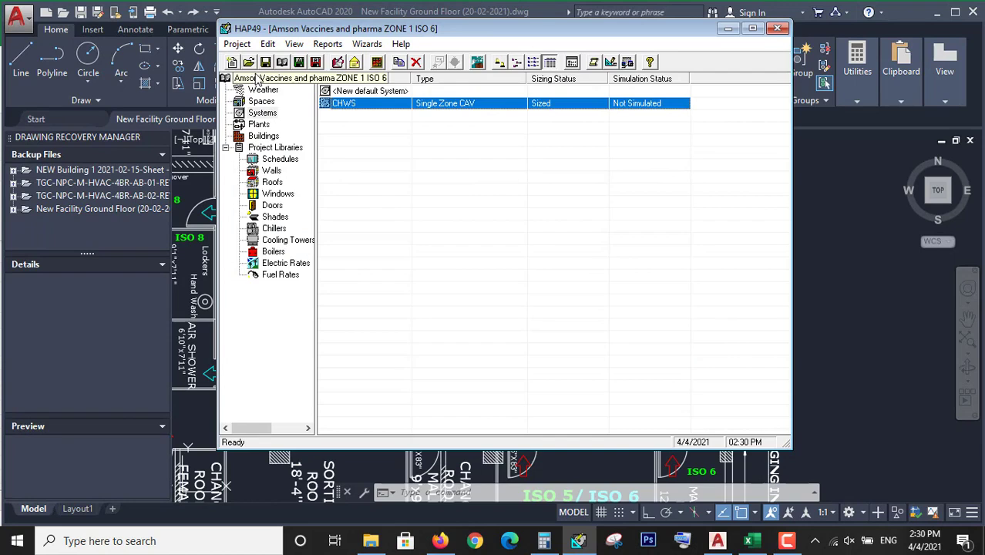
left_click(236, 44)
left_click(245, 73)
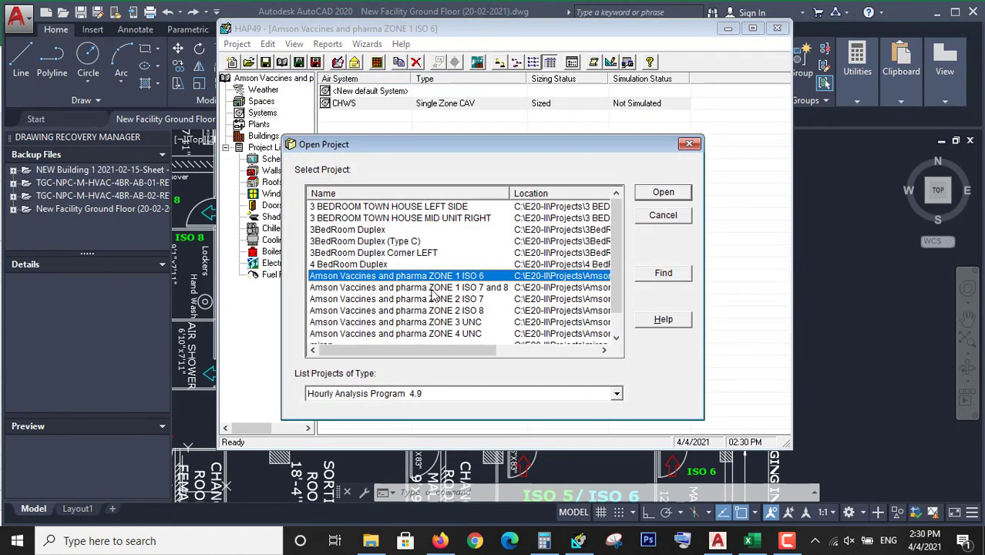
left_click(645, 196)
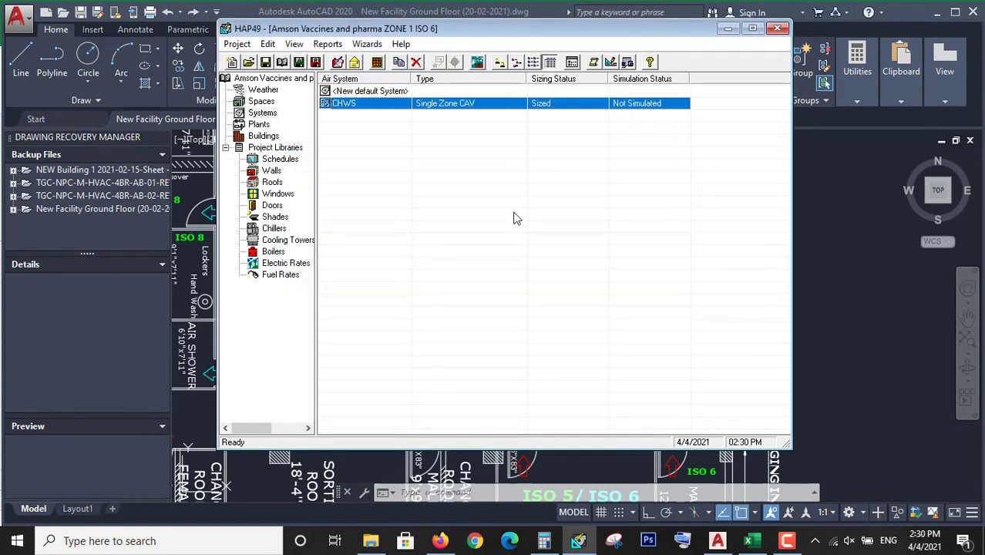
- List the project's spaces and view the general properties of Powder Filling Room 1, closing them without changes
left_click(260, 102)
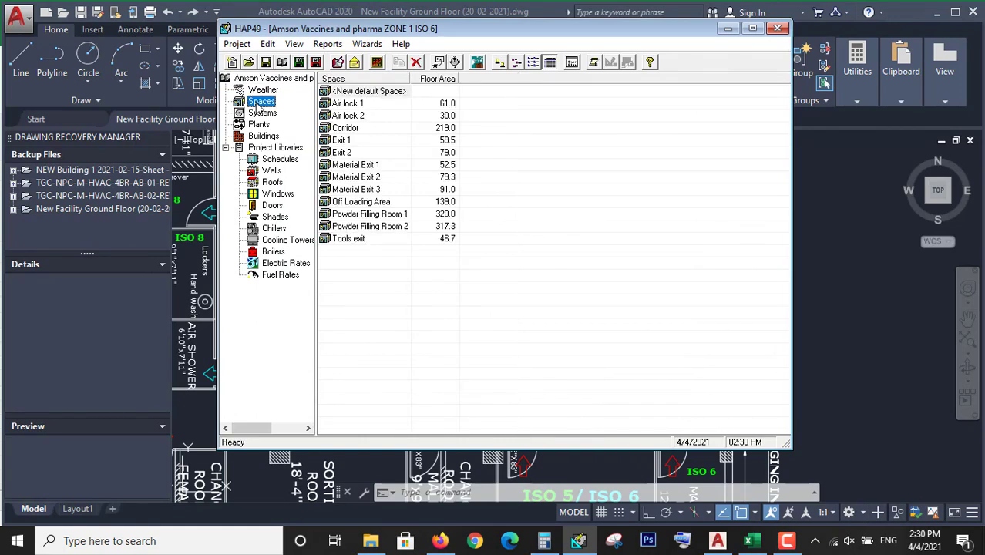
left_click(359, 215)
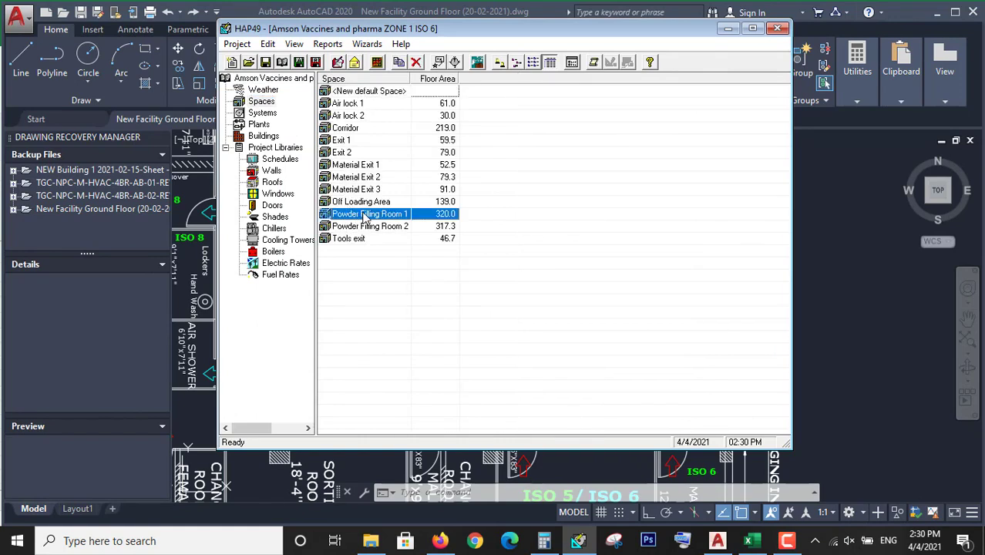
double_click(364, 215)
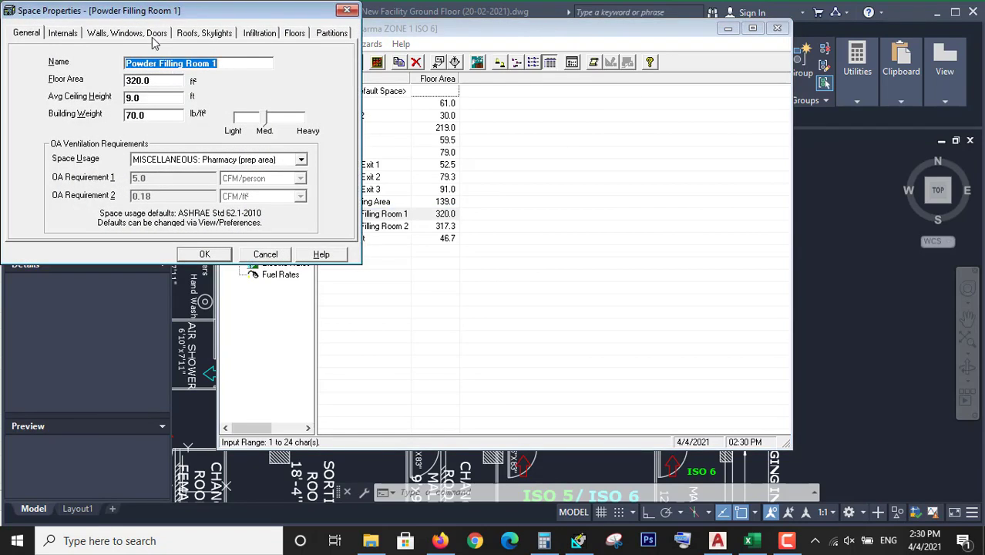
left_click_drag(156, 10, 453, 54)
left_click(563, 292)
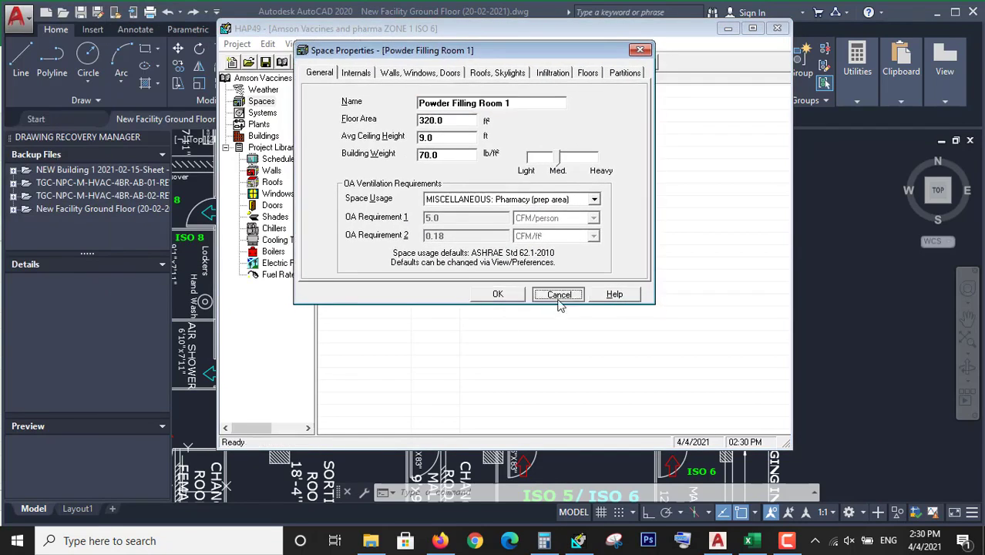
- Review the project's weather design parameters for Islamabad, Pakistan, and close the weather properties with their values kept
left_click(262, 90)
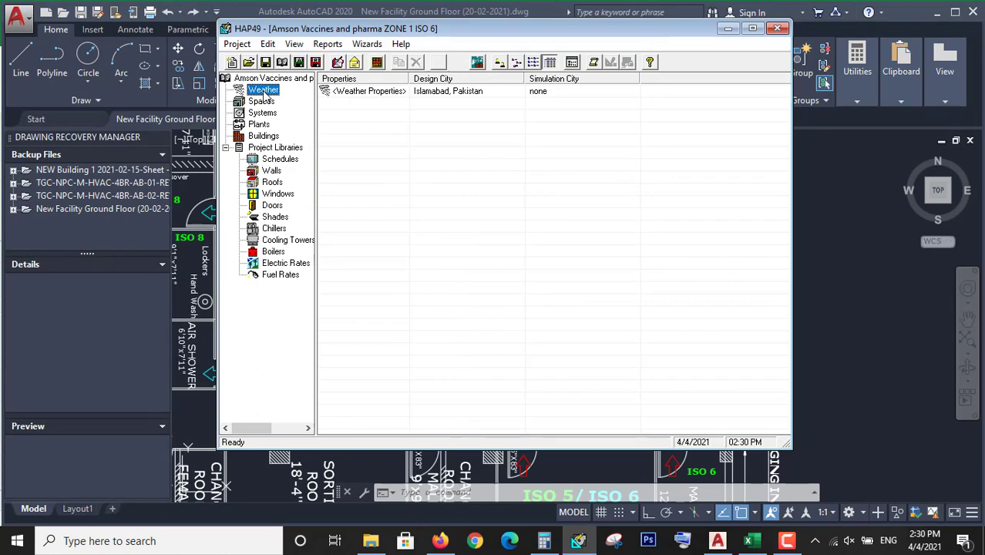
double_click(339, 92)
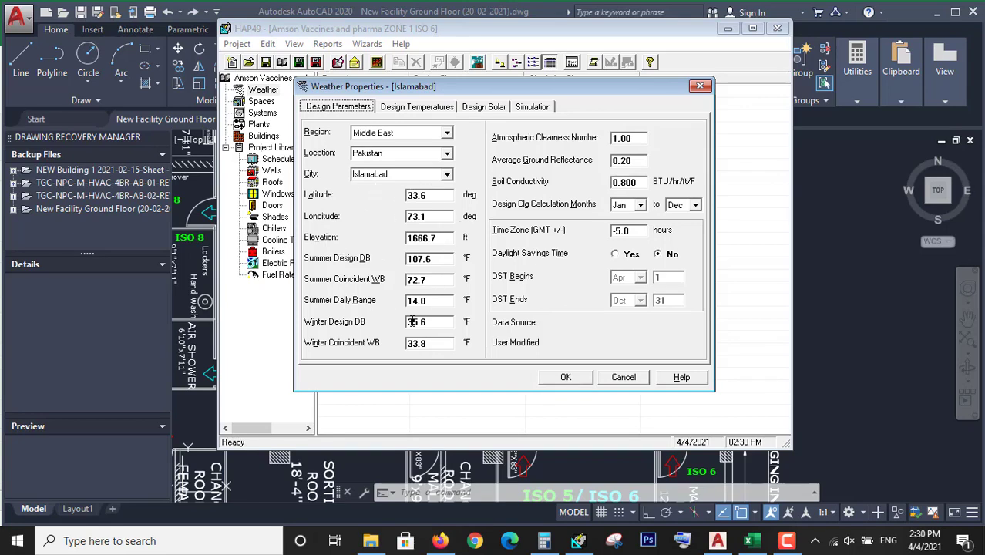
left_click(385, 109)
left_click(363, 110)
left_click(557, 380)
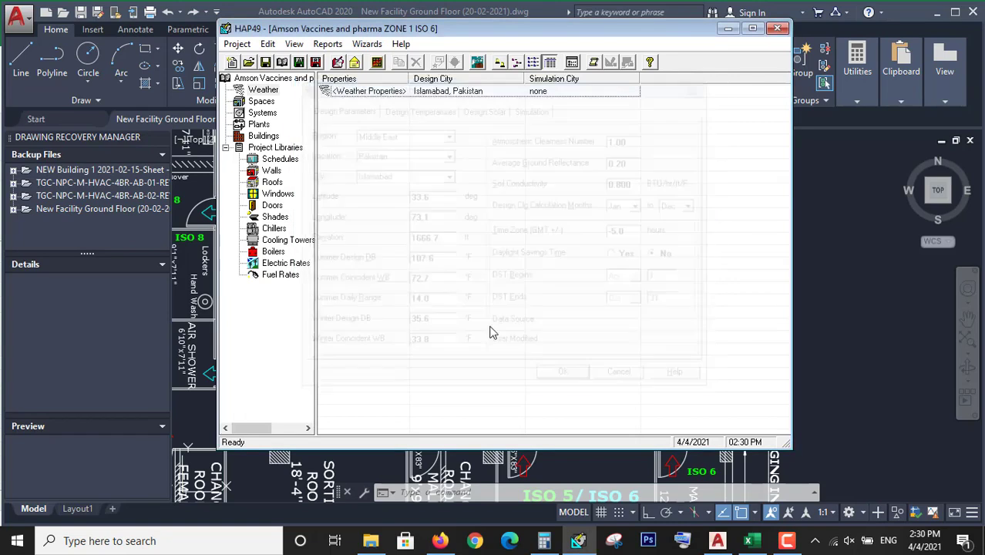
- Reopen the Powder Filling Room 1 space and check its general data against the AutoCAD plan and the Excel heat load sheet
left_click(265, 103)
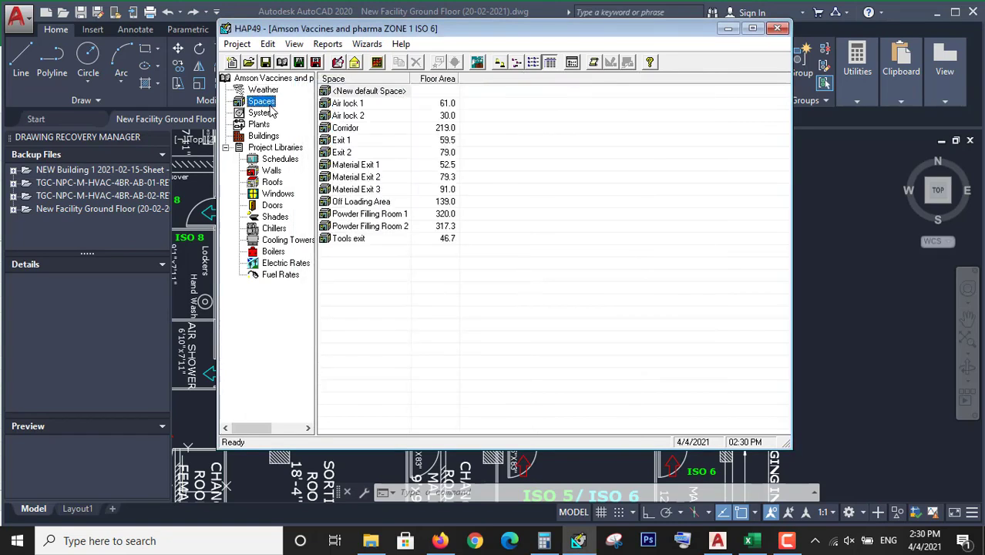
double_click(372, 214)
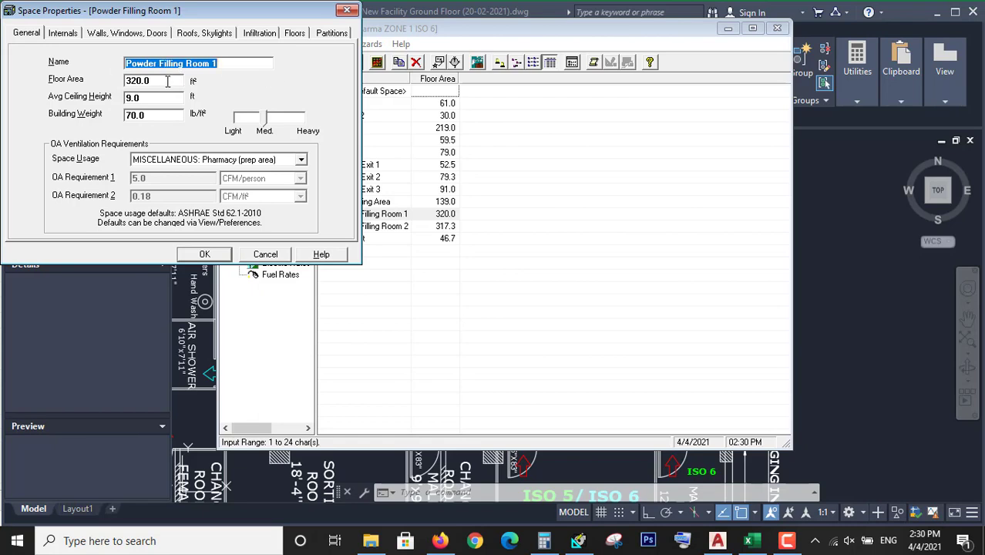
left_click(717, 540)
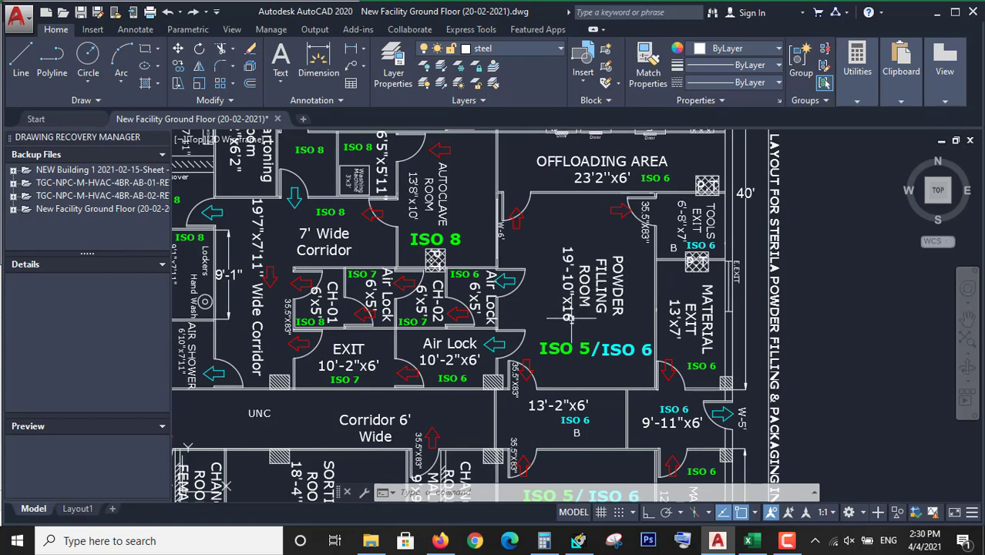
left_click(716, 542)
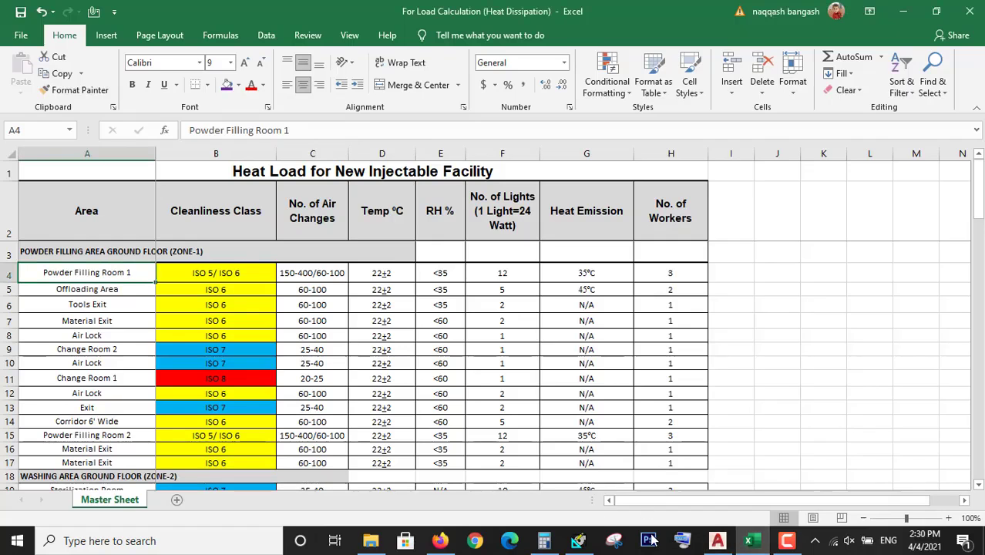
left_click(578, 540)
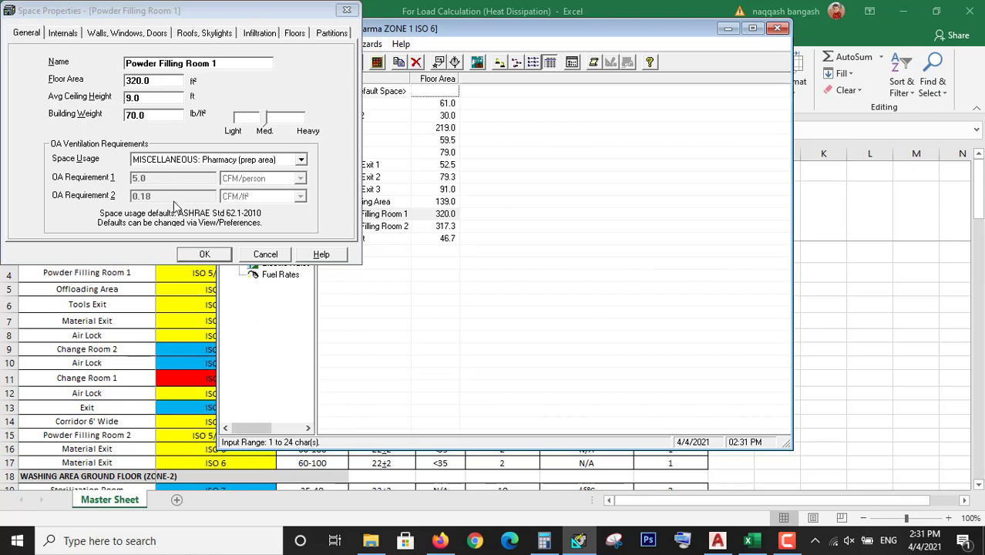
- Check Powder Filling Room 1's internal lighting and people loads in HAP against its number of lights in the Excel sheet
left_click(62, 34)
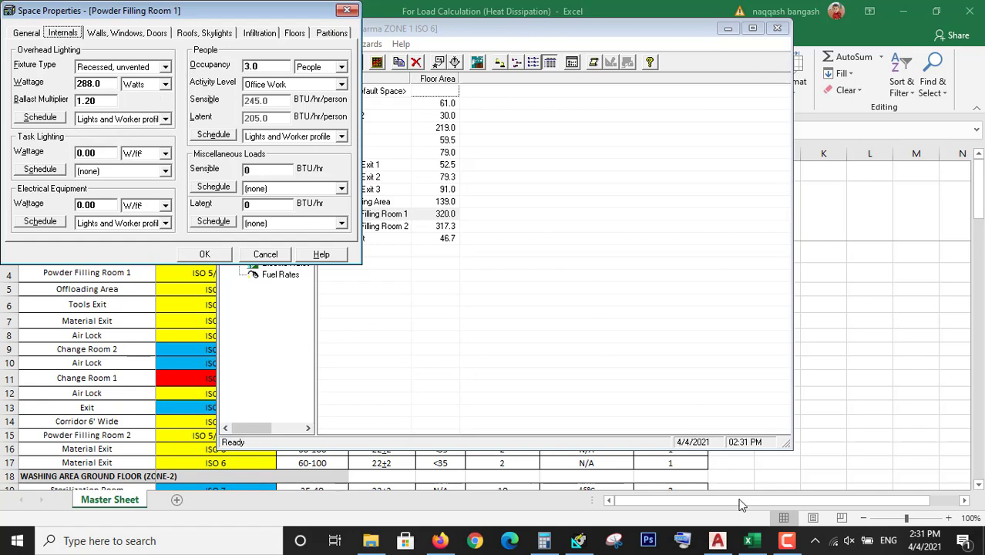
left_click(748, 540)
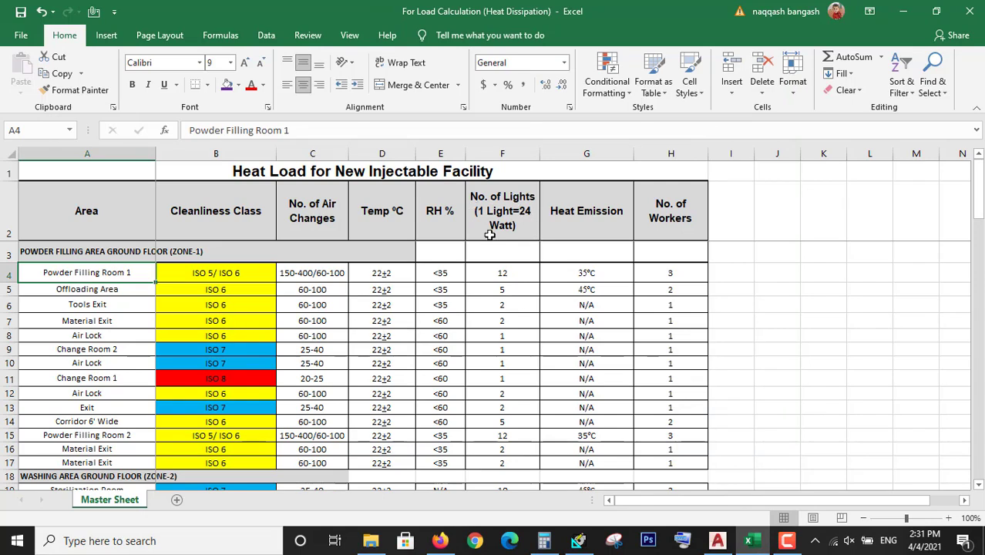
left_click(517, 269)
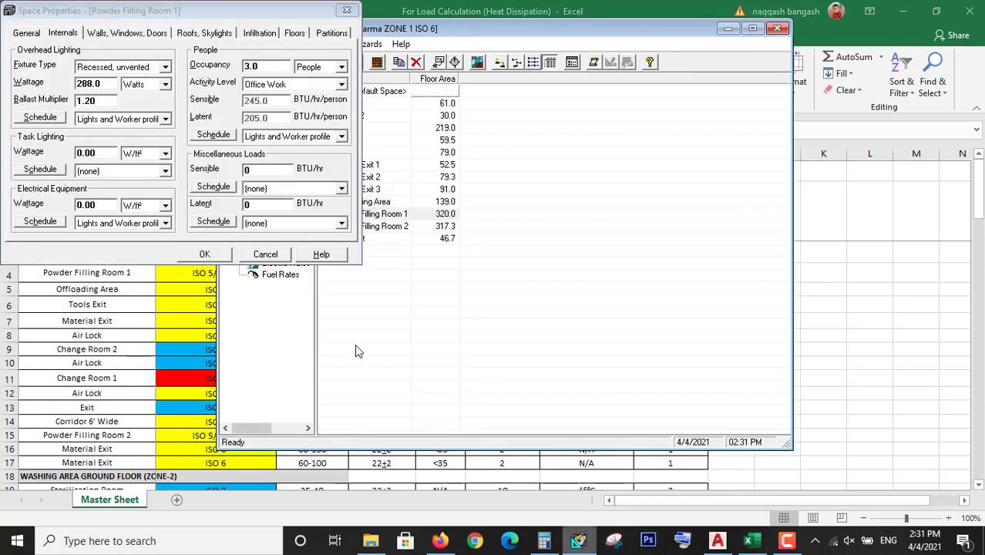
left_click(578, 541)
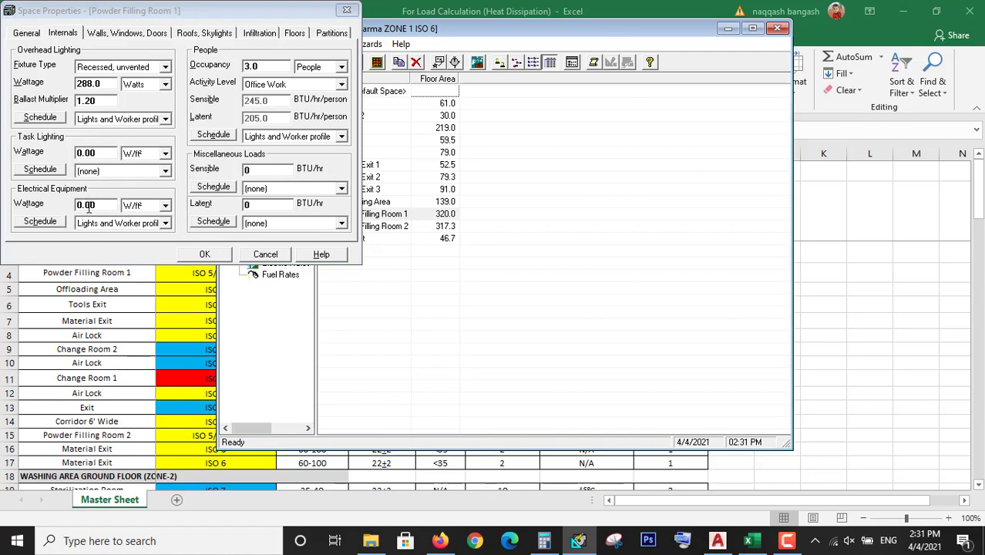
- Change the electrical equipment wattage unit of Powder Filling Room 1 to Watts
left_click(94, 206)
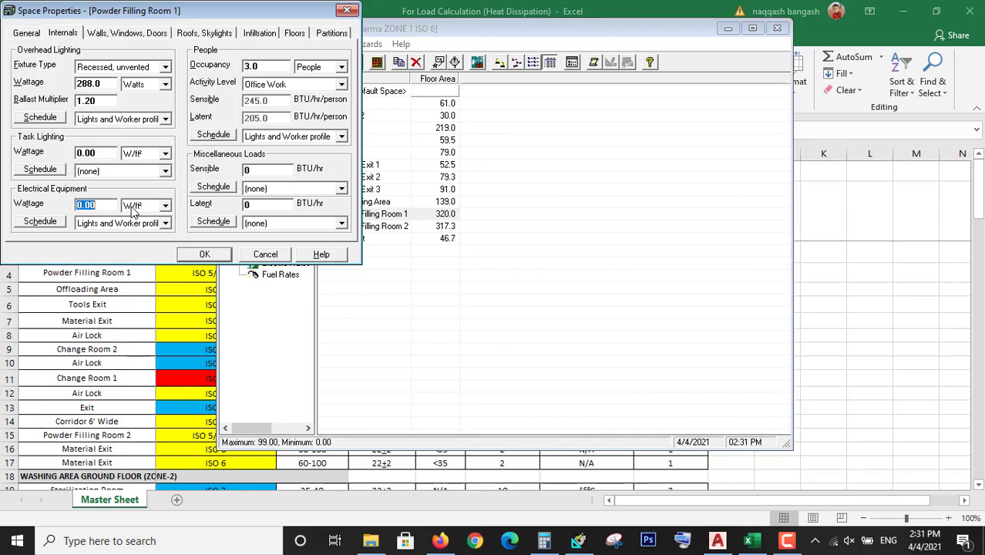
left_click(136, 205)
left_click(132, 224)
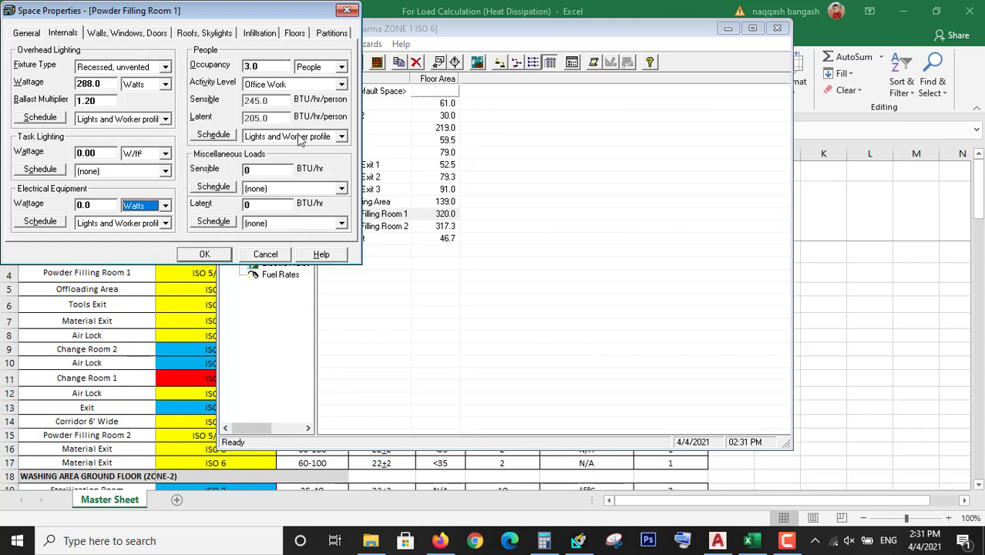
- Inspect the hourly Profile One of the overhead lighting schedule "Lights and Worker profile" and close the schedule
left_click(45, 118)
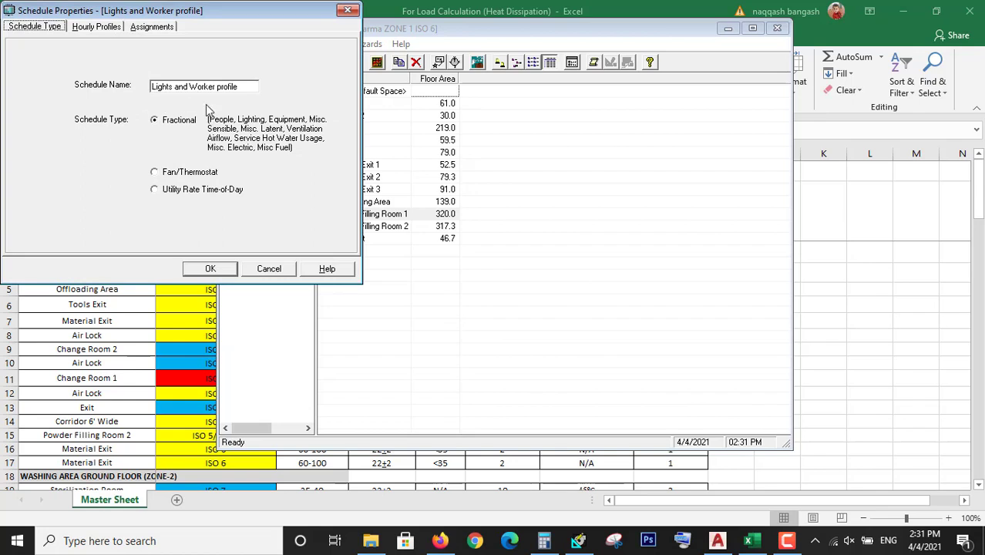
left_click(97, 27)
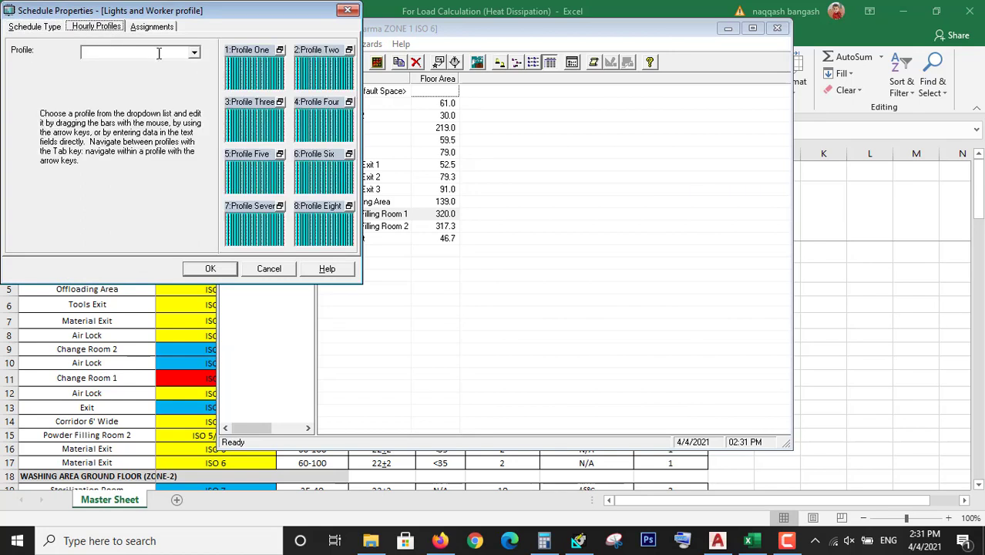
double_click(228, 77)
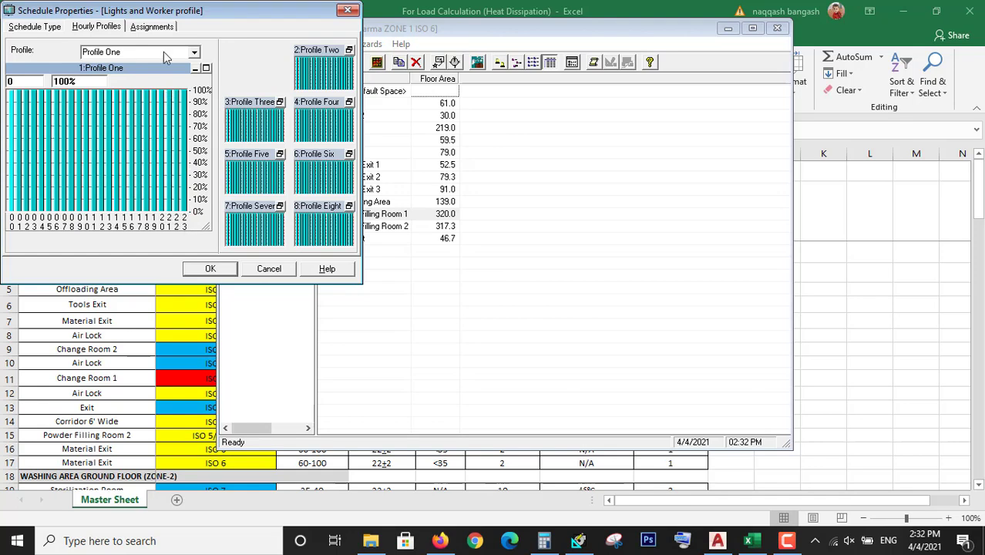
left_click(209, 266)
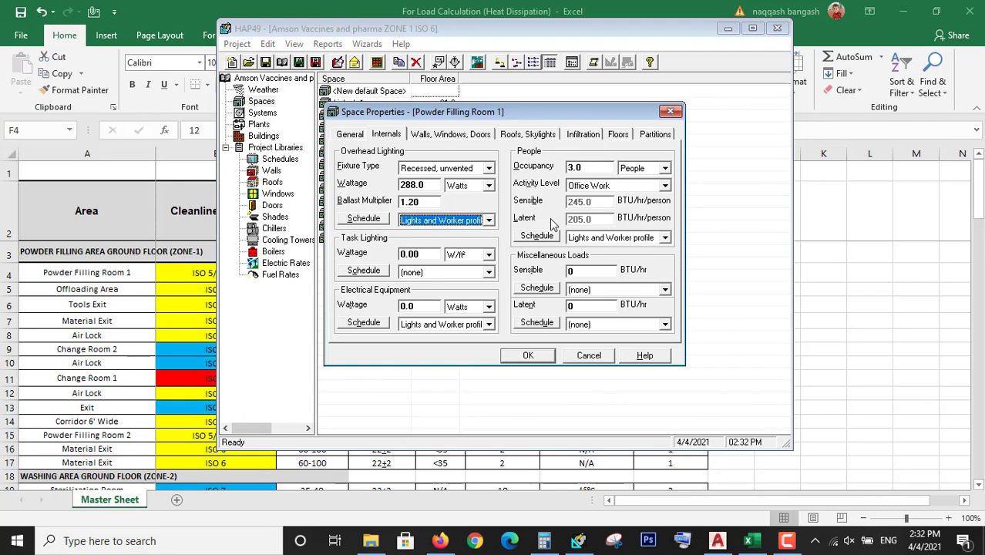
- Review Powder Filling Room 1's wall, window and door exposures against its surroundings on the AutoCAD floor plan, returning to HAP
left_click(439, 135)
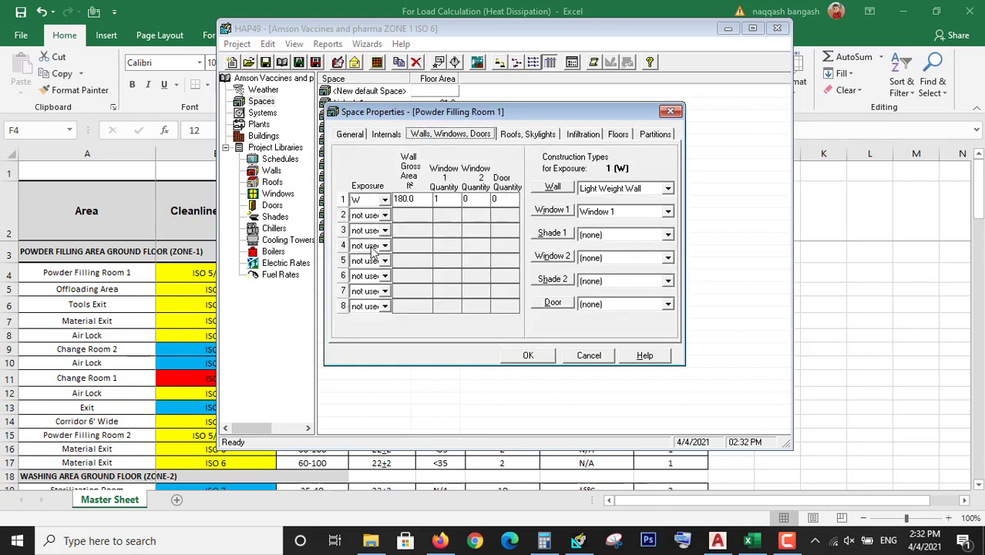
left_click(717, 540)
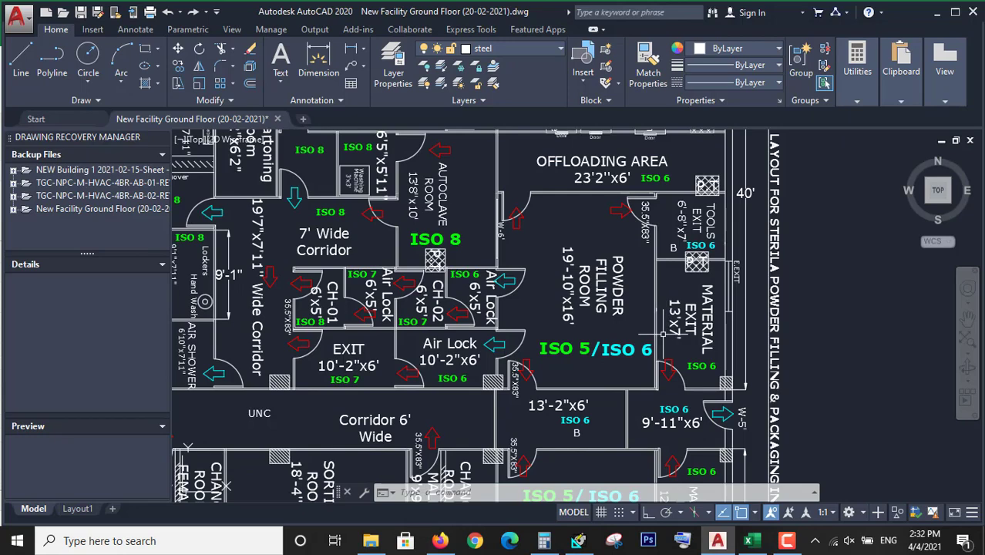
scroll(665, 327, "down", 2)
scroll(652, 349, "up", 2)
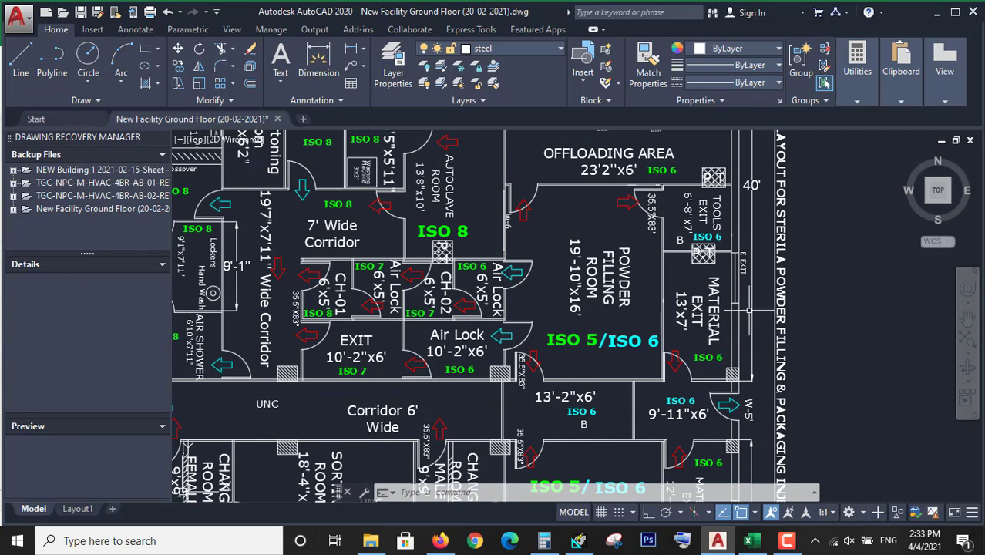
scroll(666, 338, "down", 3)
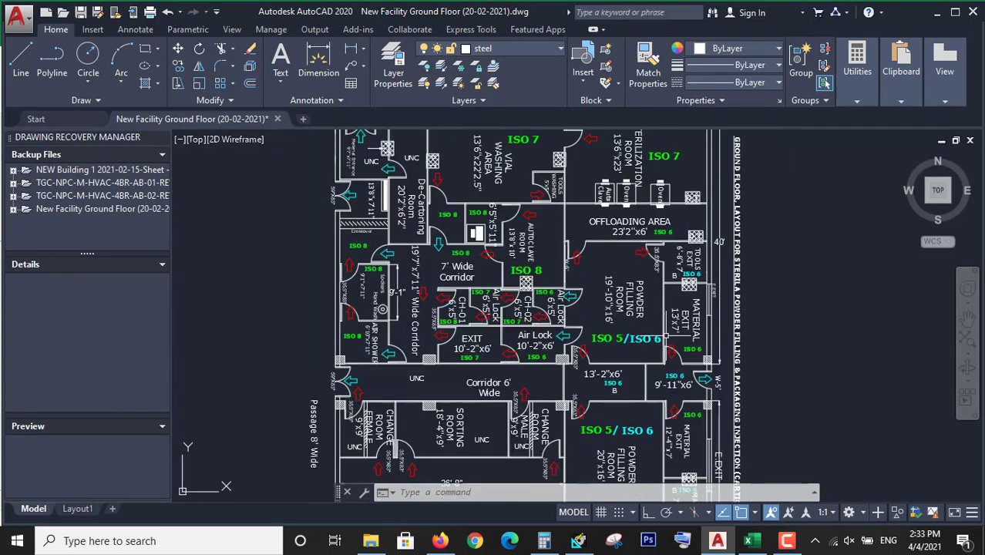
scroll(666, 337, "up", 2)
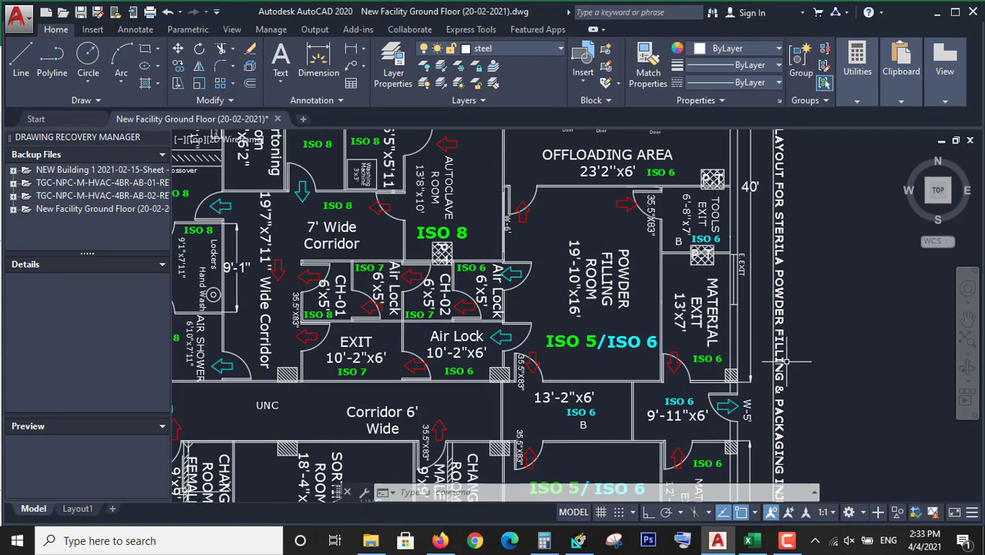
scroll(657, 310, "down", 2)
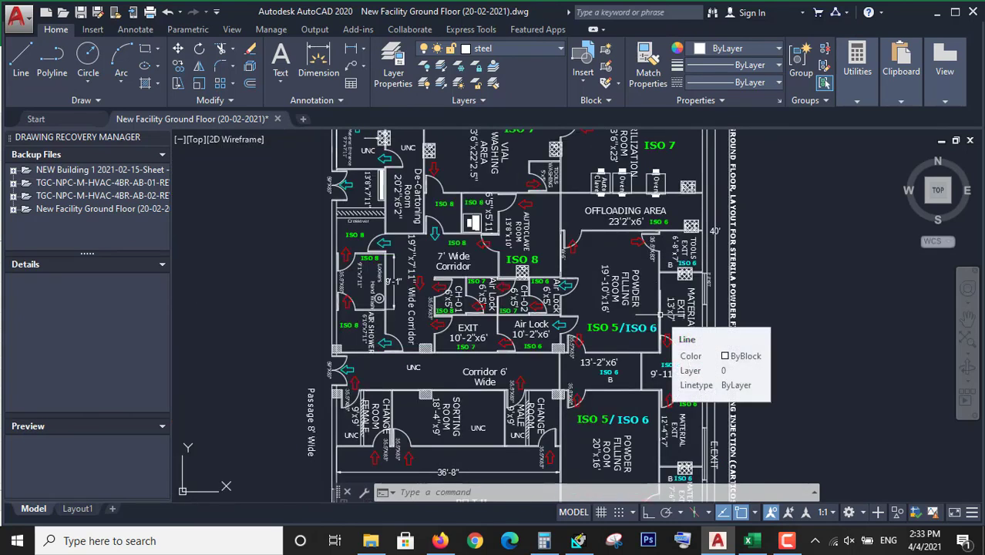
left_click(748, 541)
left_click(578, 540)
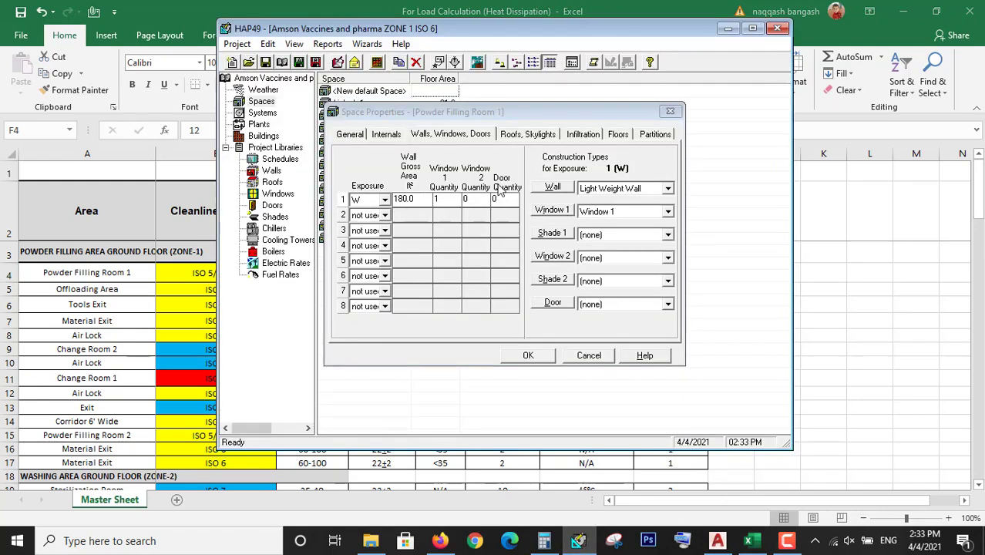
- Review the roof exposure options of Powder Filling Room 1, leaving them unused, and view its infiltration rates
left_click(527, 139)
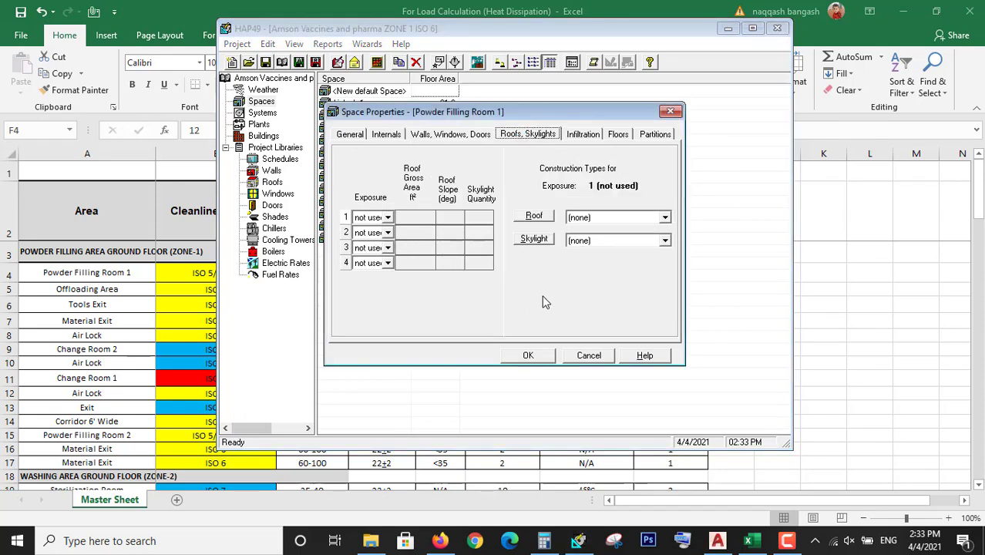
left_click(389, 217)
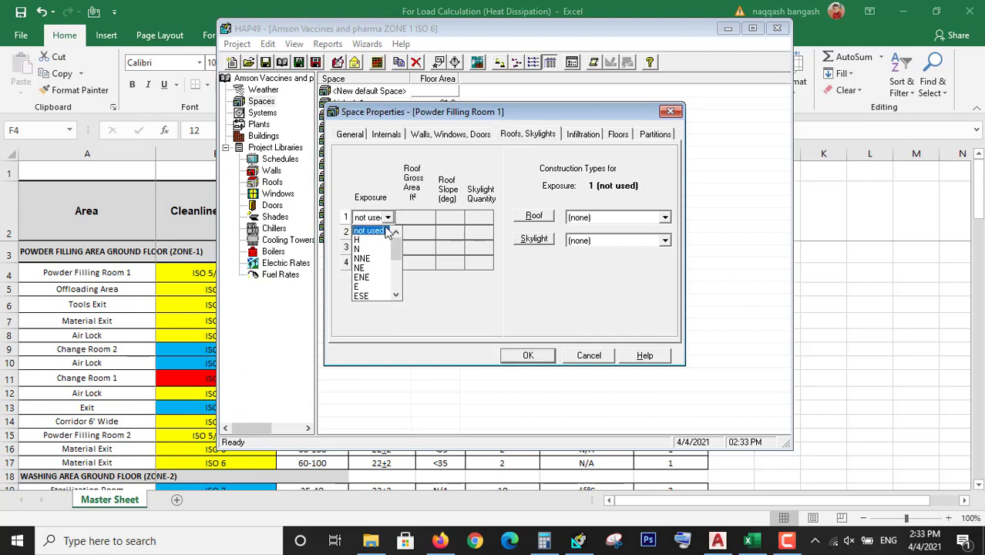
left_click(400, 202)
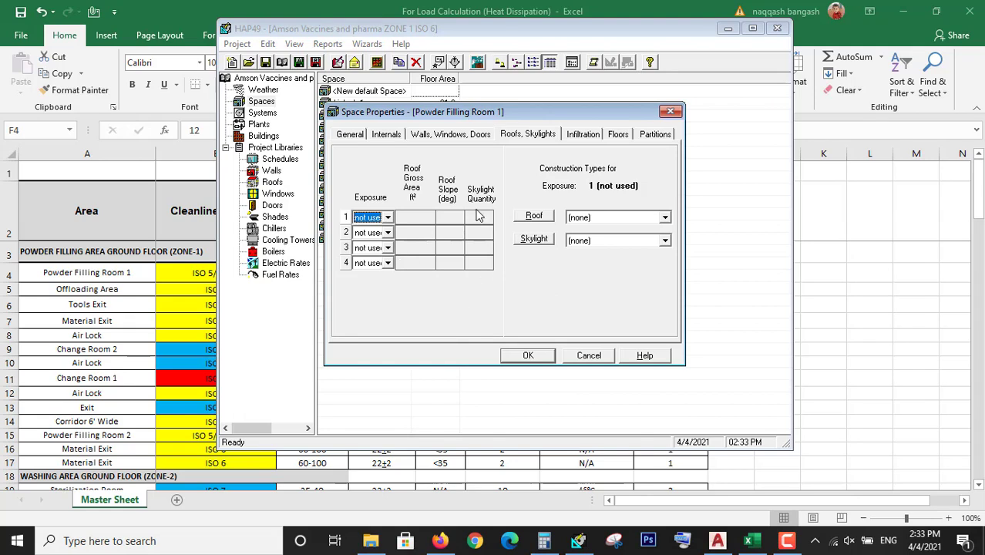
left_click(583, 140)
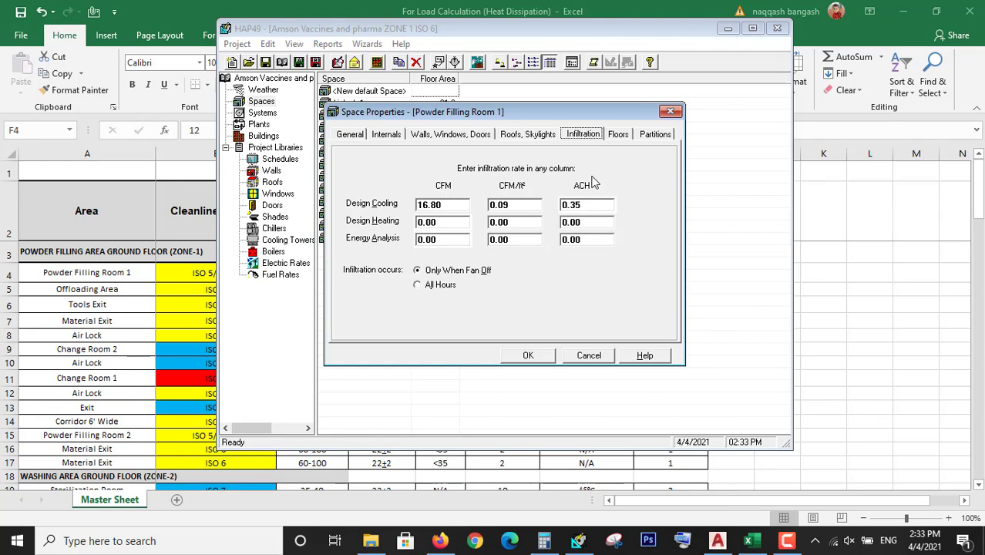
- Examine the inputs for Floor Above Unconditioned Space and return the floor type to Floor Above Conditioned Space
left_click(621, 138)
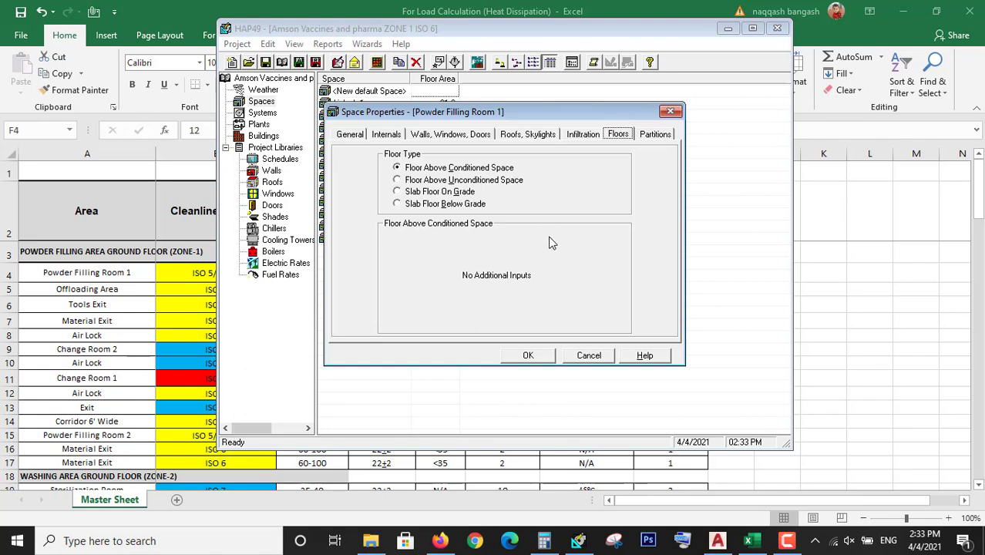
left_click(486, 172)
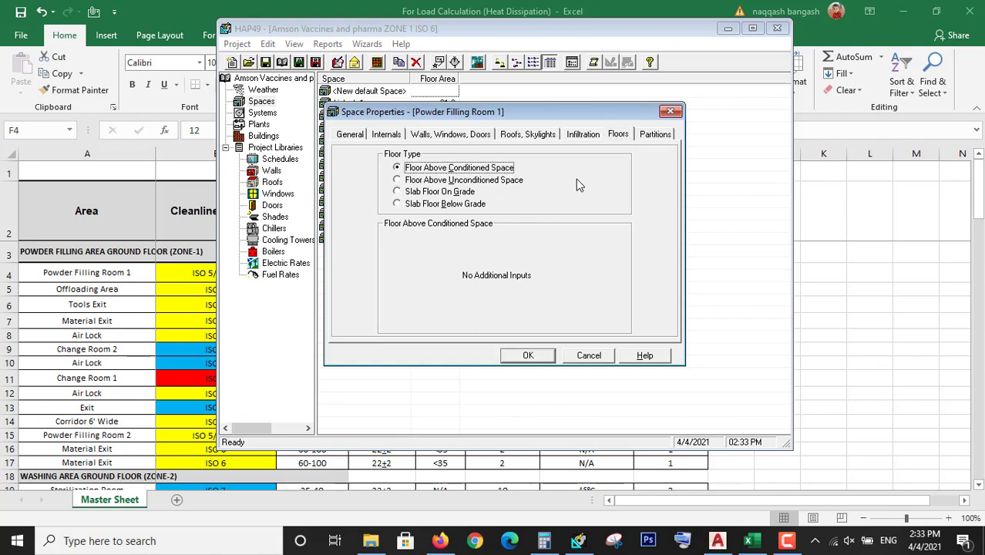
left_click(483, 181)
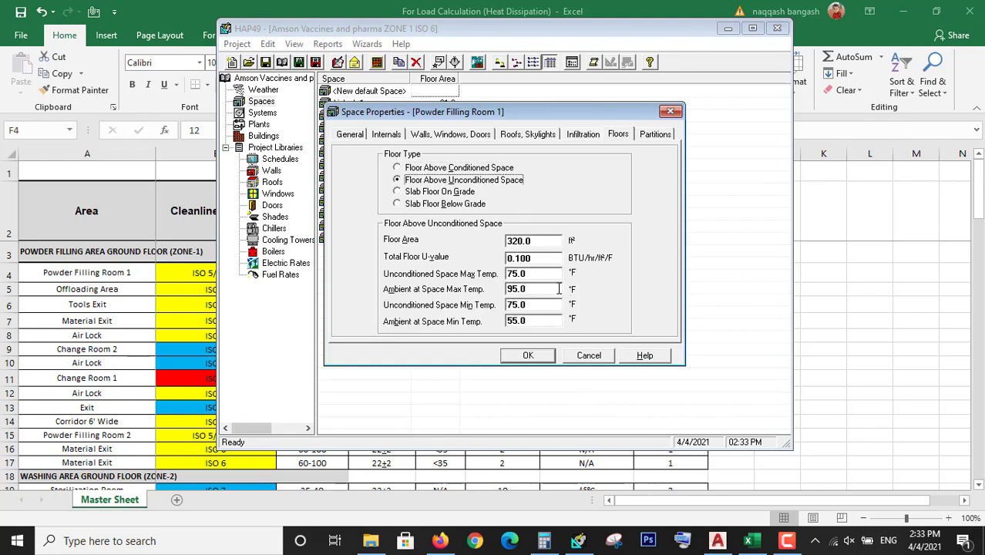
left_click(463, 168)
- Review Powder Filling Room 1's partition data, checking the AutoCAD floor plan and returning to HAP
left_click(644, 136)
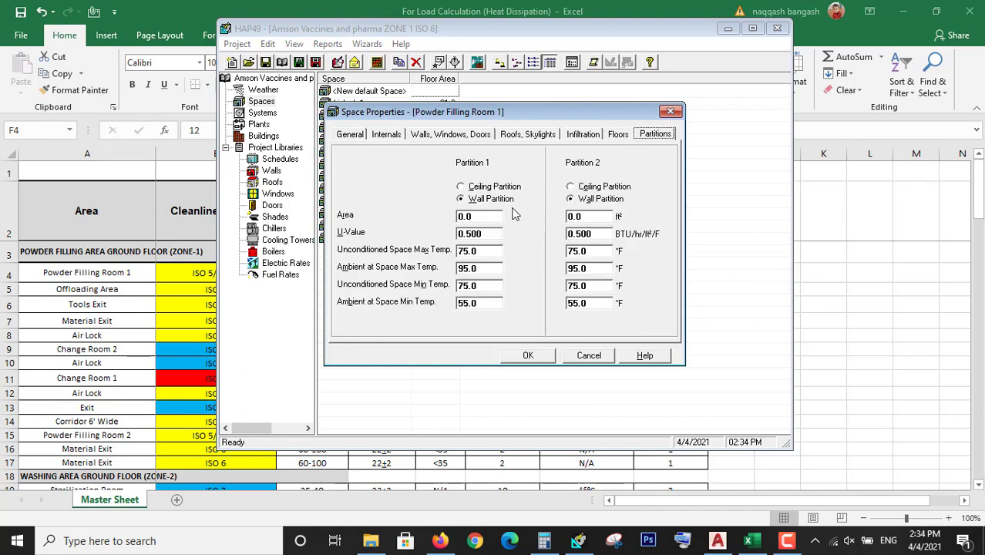
left_click(716, 541)
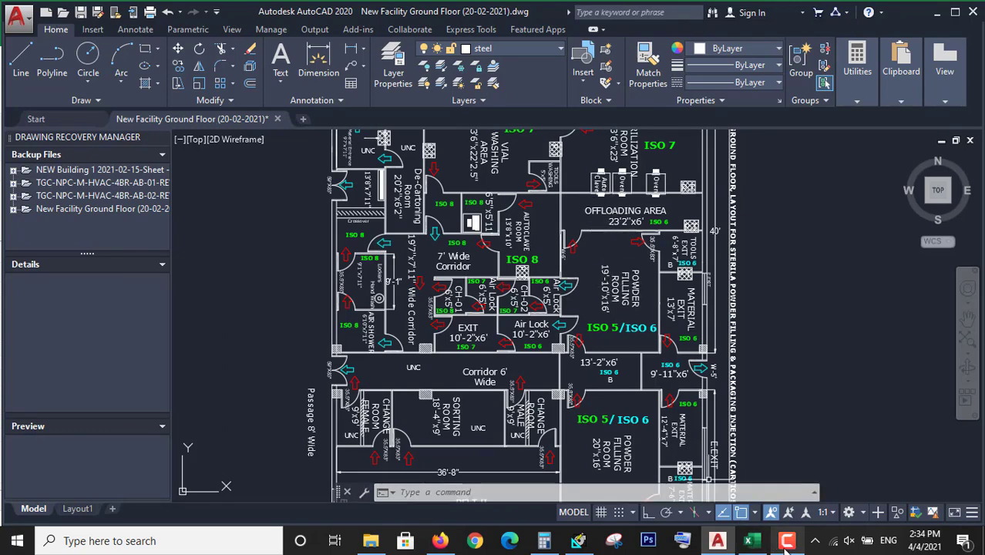
left_click(578, 540)
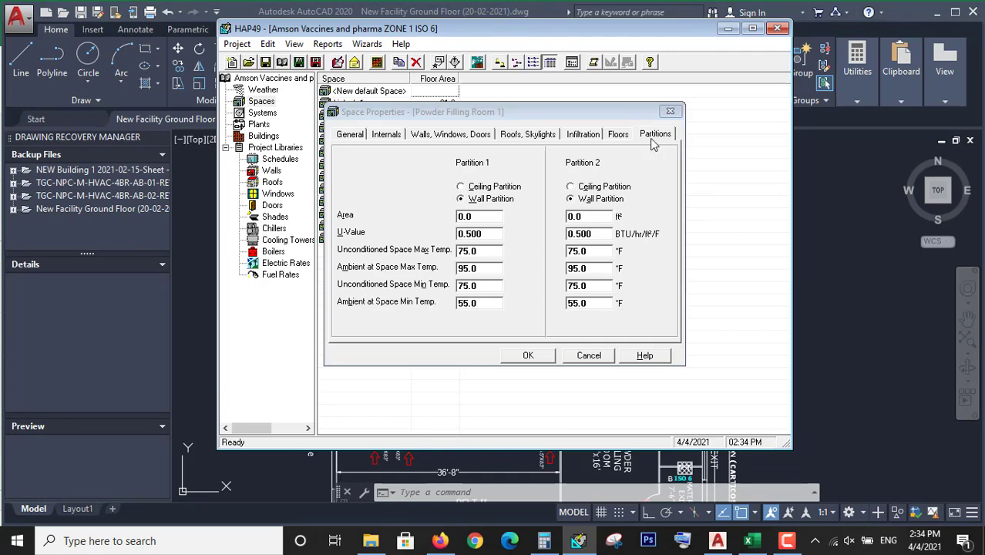
- Accept Powder Filling Room 1's space properties, then review the CHWS air system's general data, ventilation components and zone space assignments
left_click(529, 358)
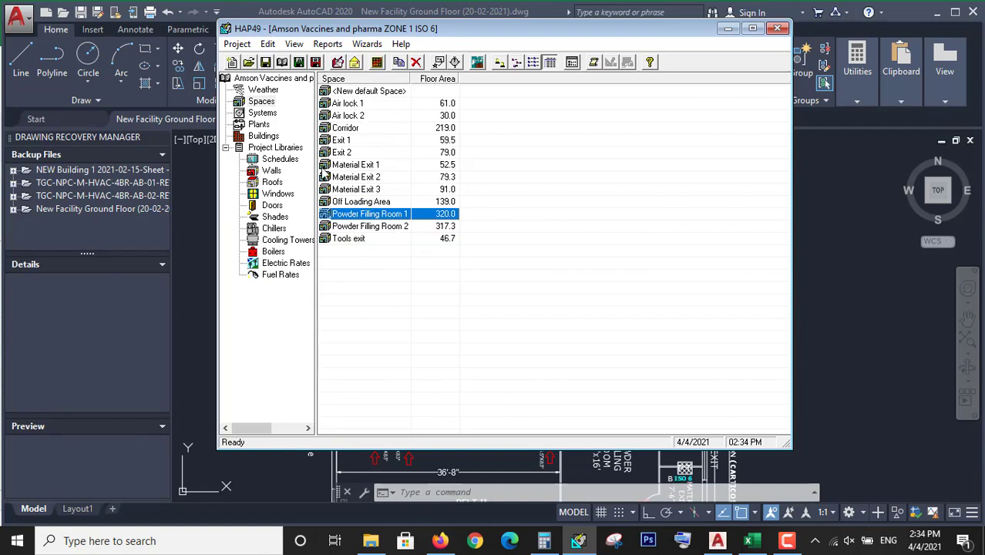
left_click(262, 113)
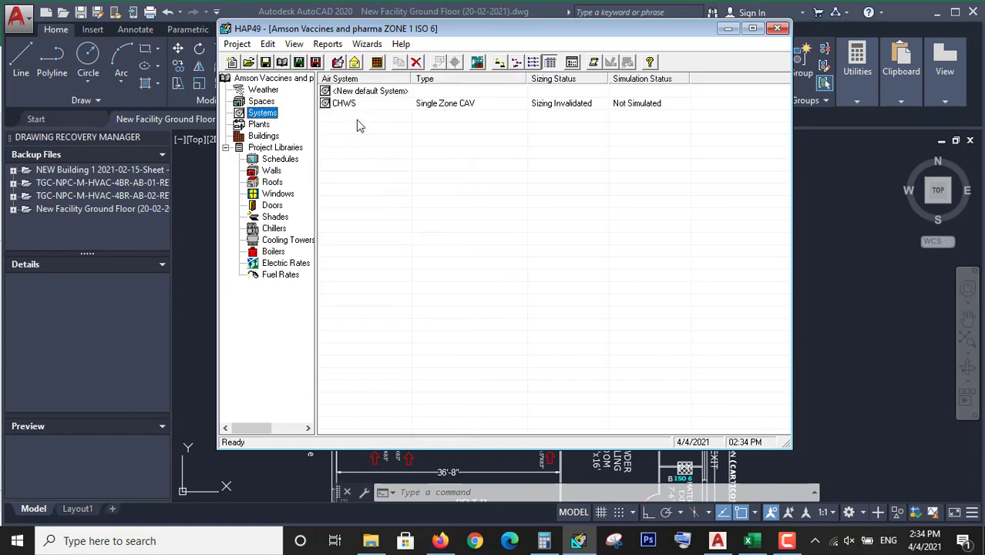
double_click(413, 105)
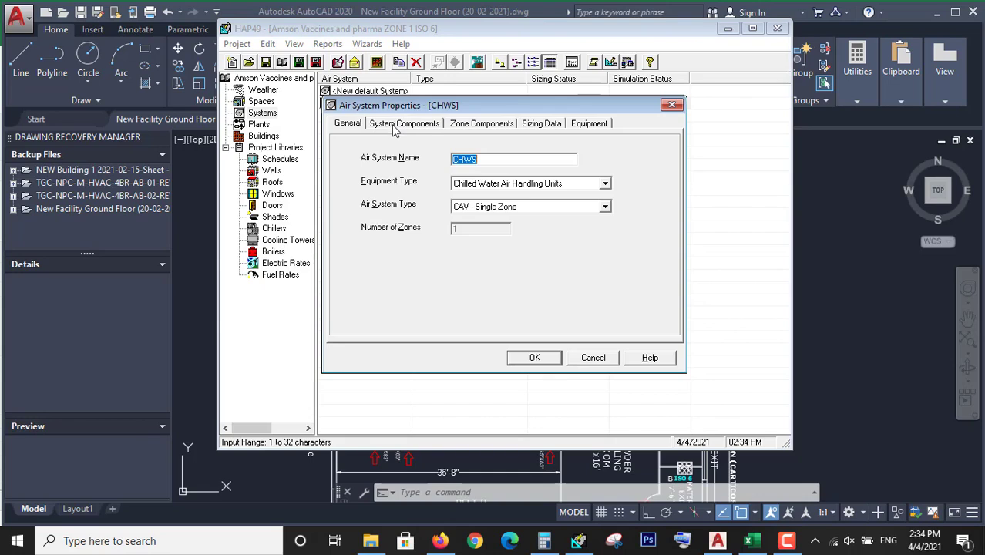
left_click(392, 123)
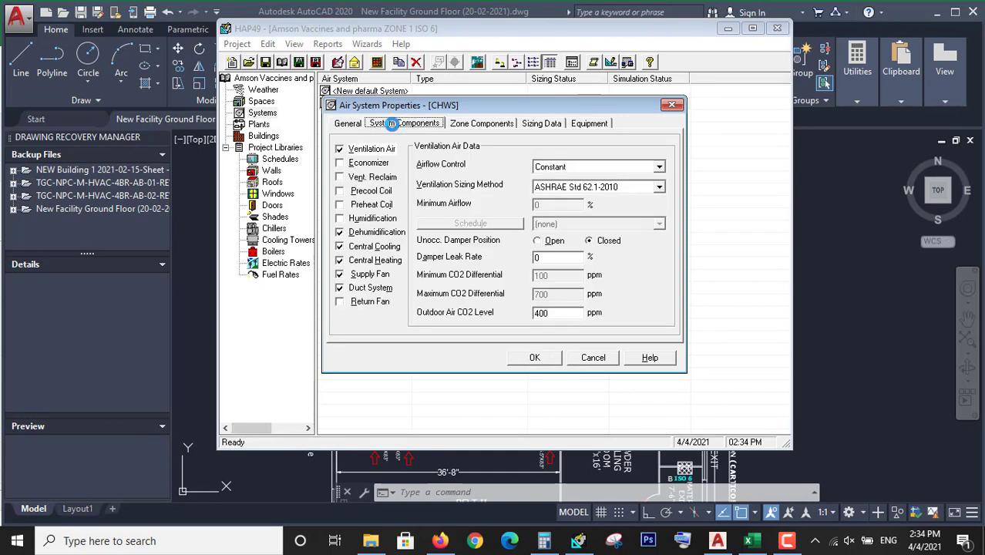
left_click(462, 125)
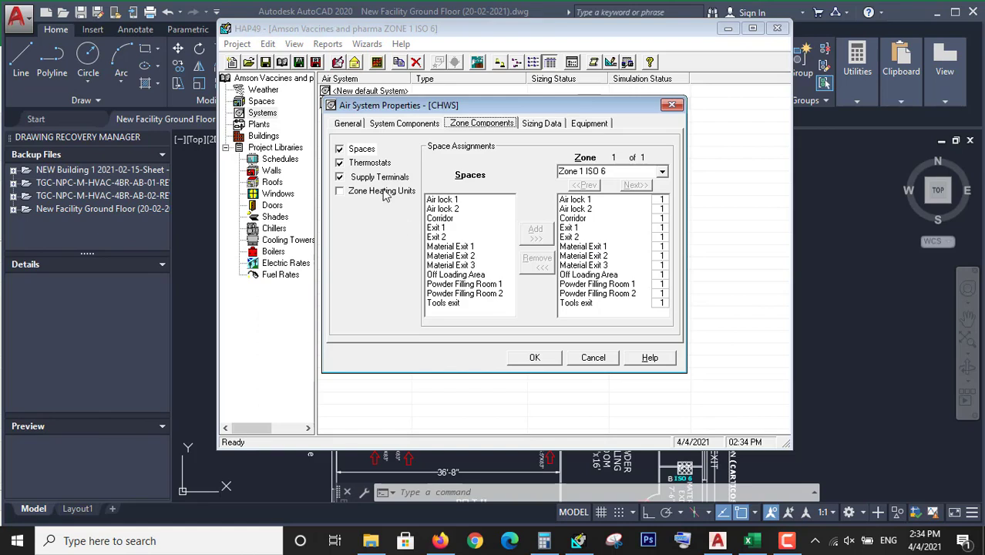
- Review the CHWS thermostat setpoints and compare them with the room temperatures in the Excel heat load sheet, returning to HAP
left_click(381, 165)
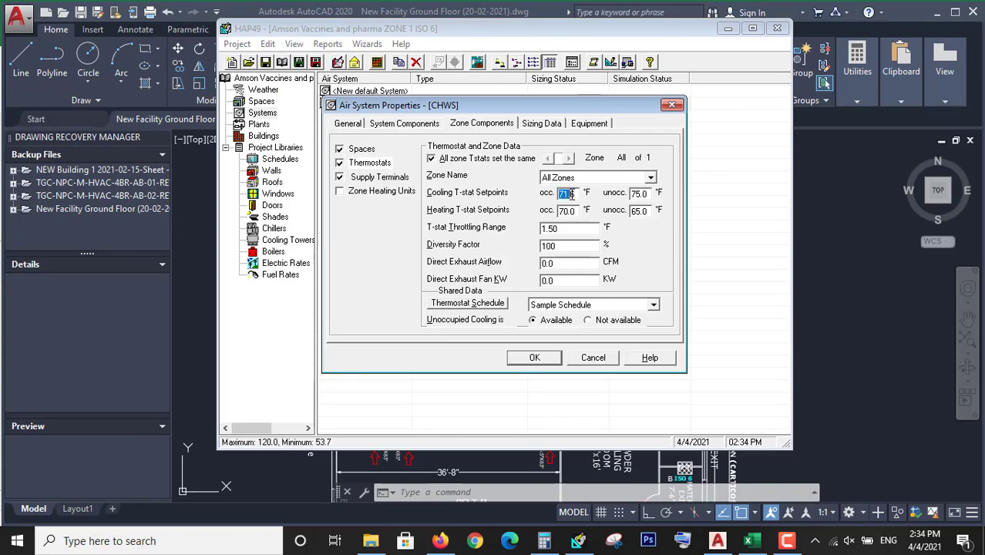
left_click(748, 540)
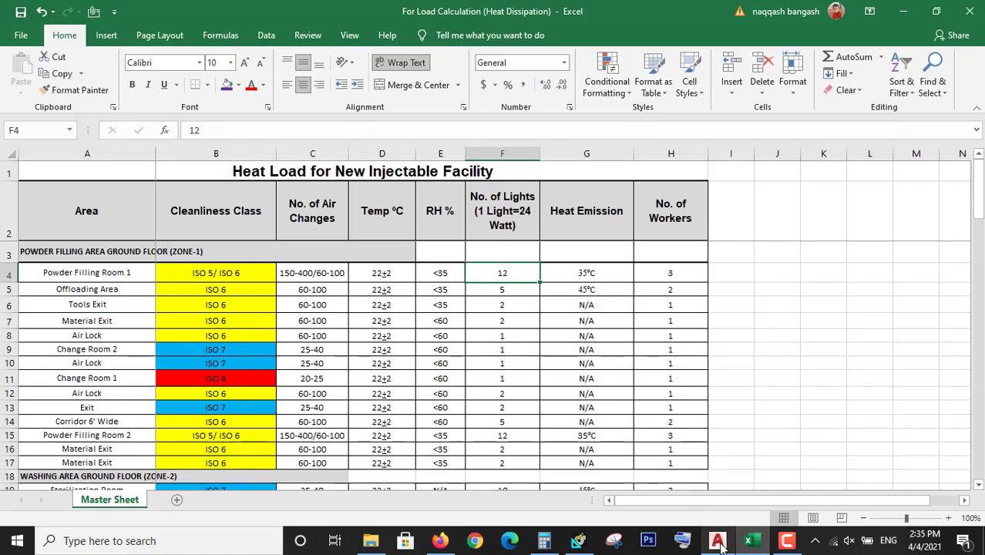
left_click(578, 540)
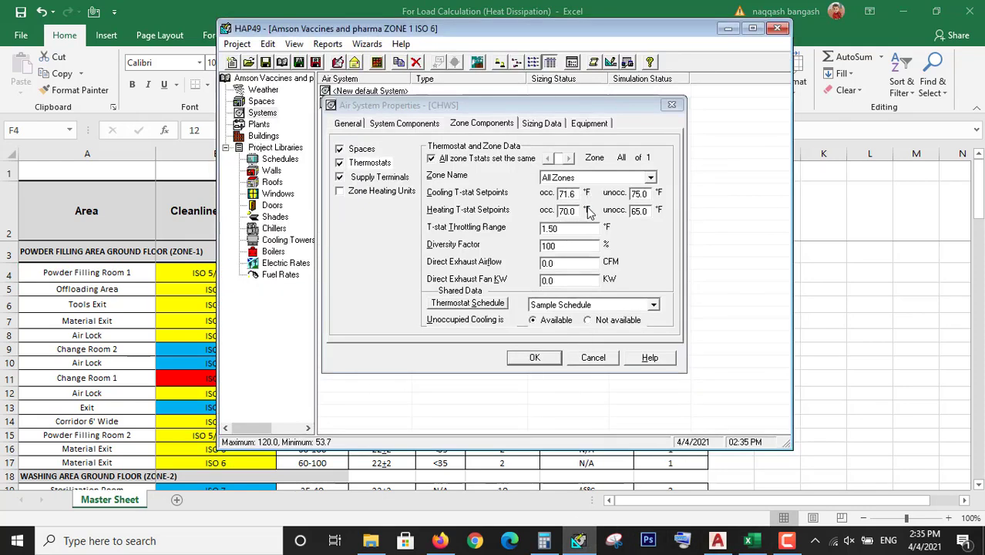
- Examine the thermostat's Sample Schedule, including its assignments and the hourly values of Profile One, and close it
left_click(485, 309)
left_click(441, 121)
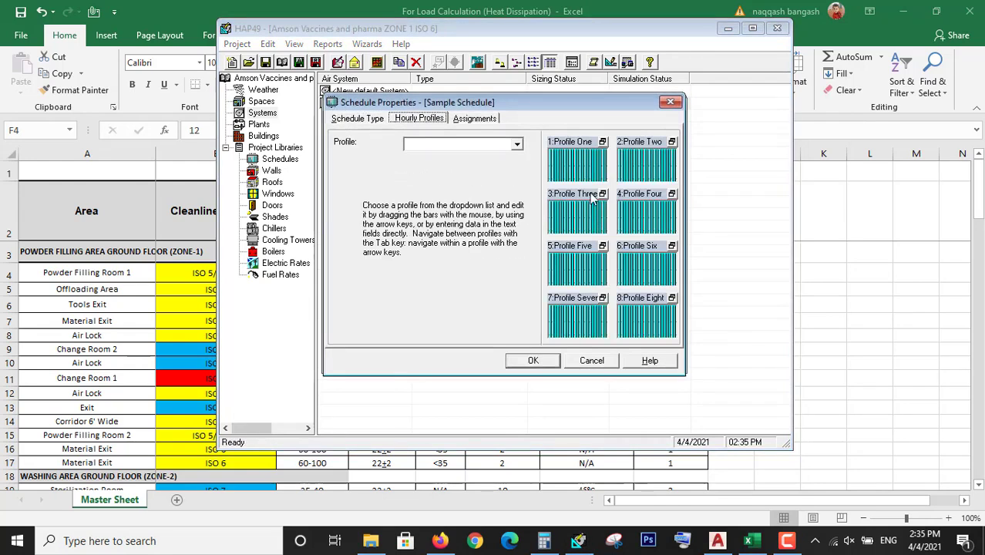
left_click(586, 172)
left_click(467, 121)
left_click(402, 120)
double_click(559, 163)
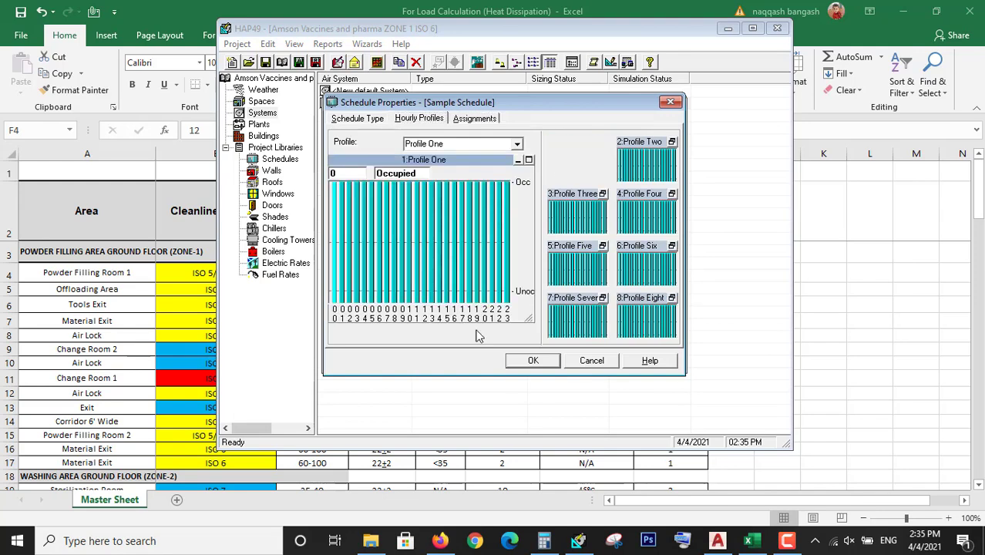
left_click(534, 360)
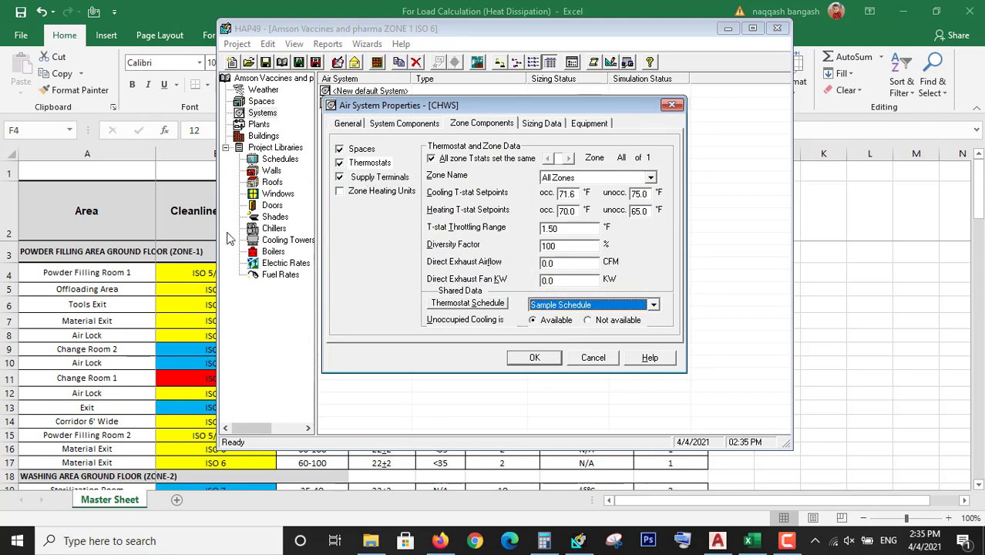
- Check the supply terminals' minimum airflow in ACH against the ISO 6 air changes in the Excel sheet, and view the zone heating units
left_click(393, 178)
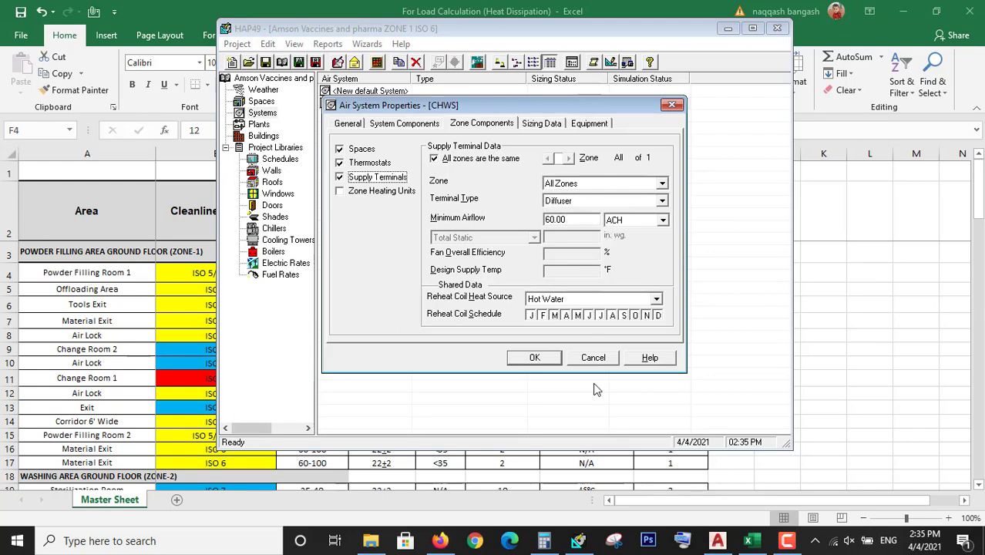
left_click(748, 541)
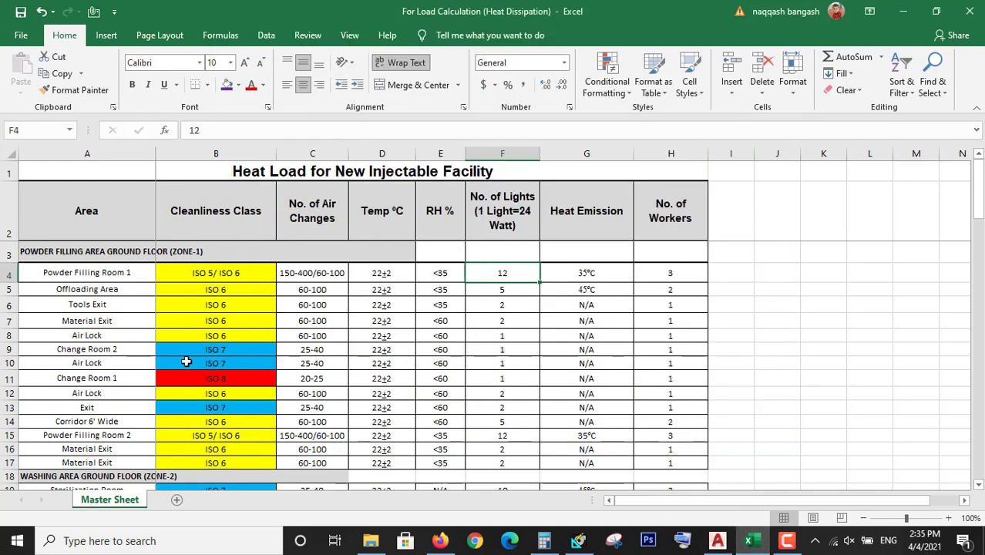
left_click_drag(216, 340, 302, 339)
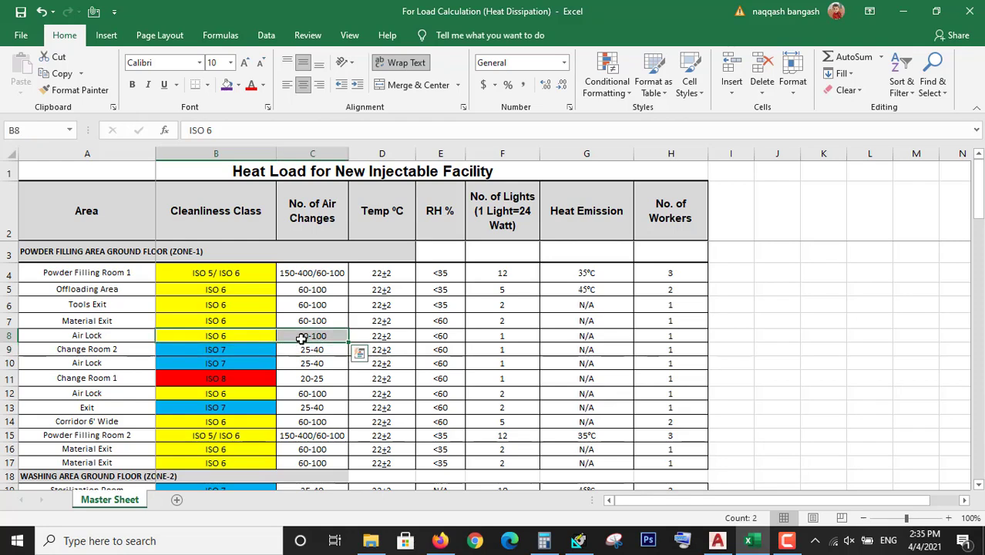
left_click(315, 340)
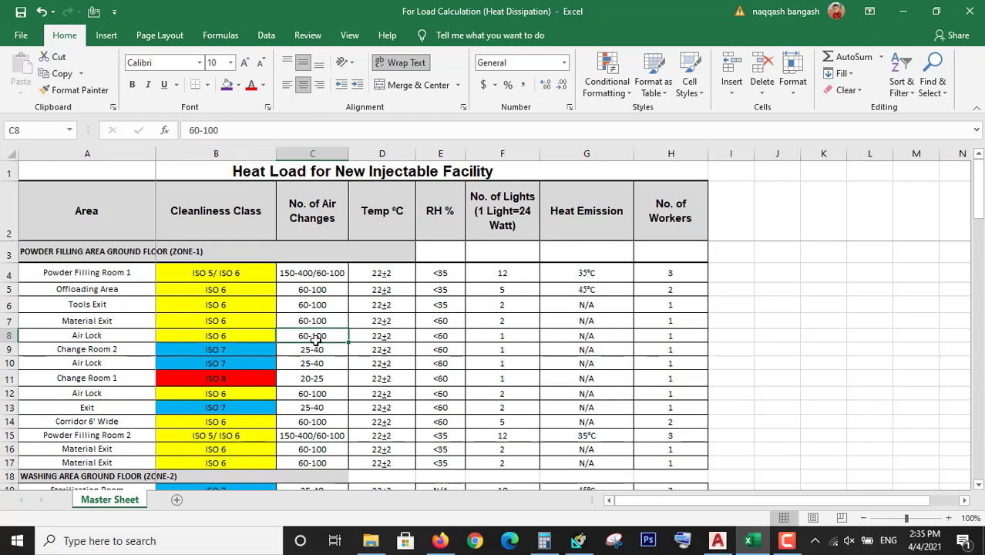
left_click(578, 541)
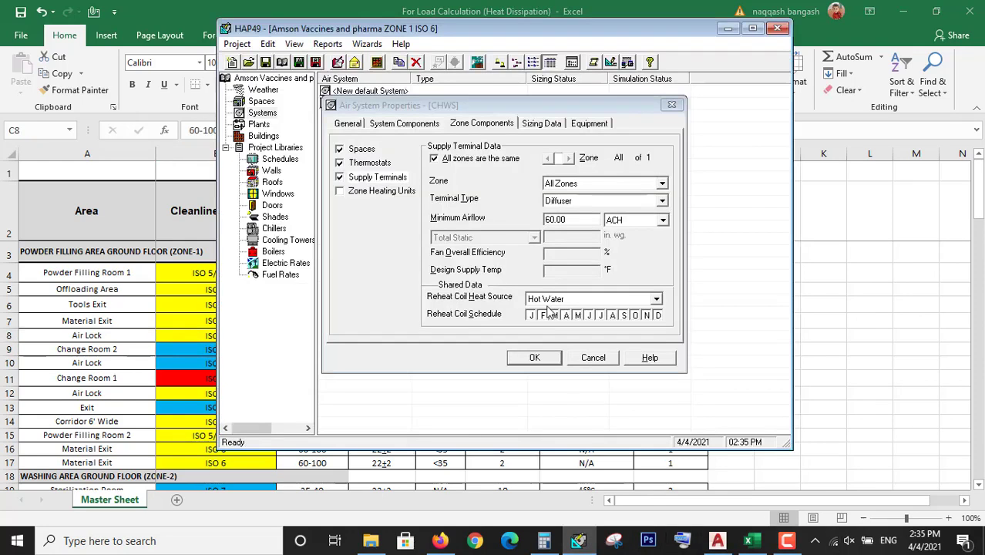
left_click(648, 221)
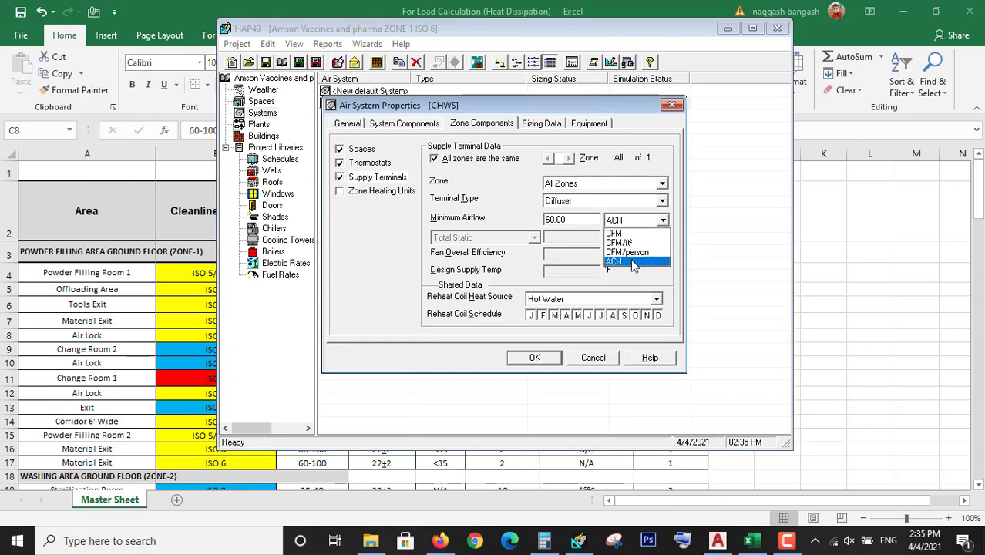
left_click(632, 262)
double_click(582, 221)
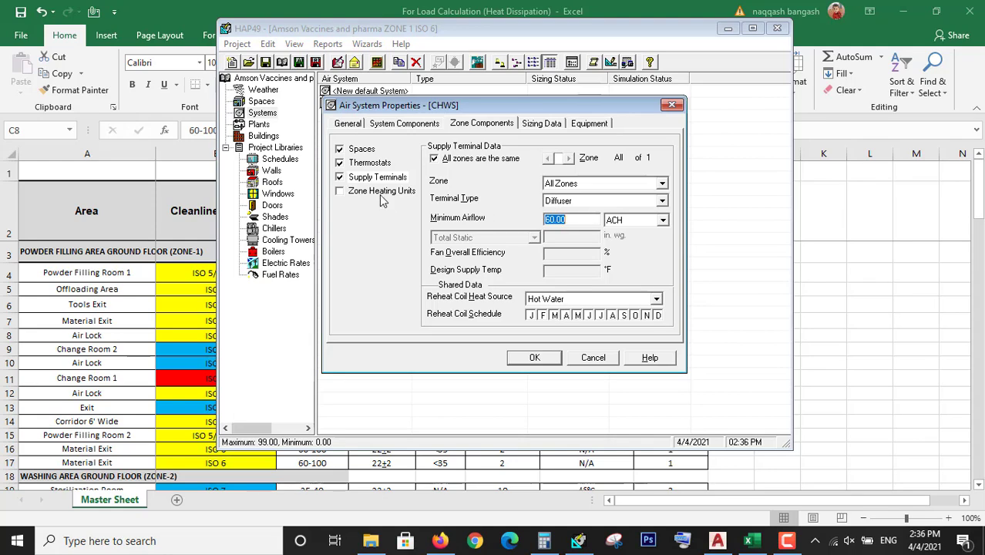
left_click(364, 193)
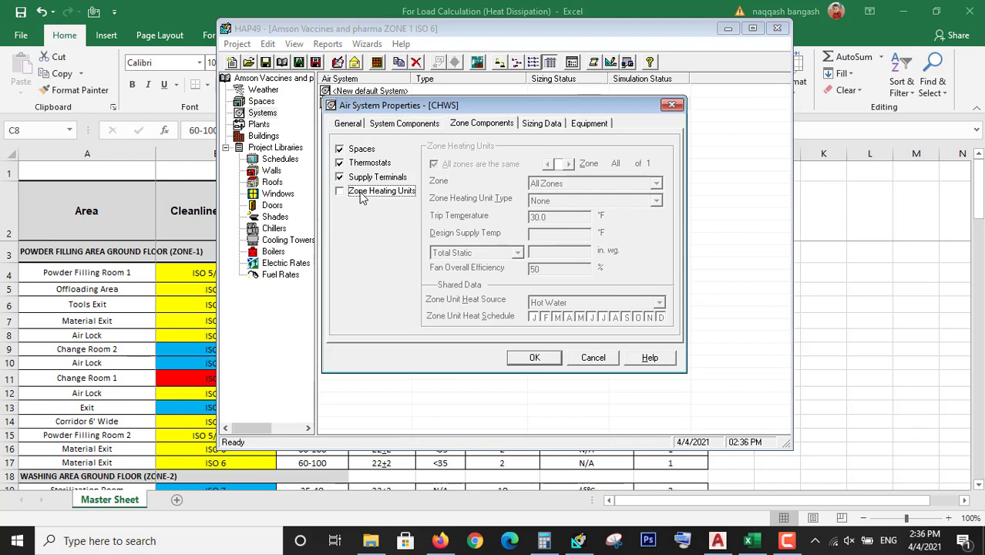
- Review the CHWS ventilation air data, keeping the ASHRAE Std 62.1-2010 sizing method and inspecting the damper leak rate
left_click(420, 126)
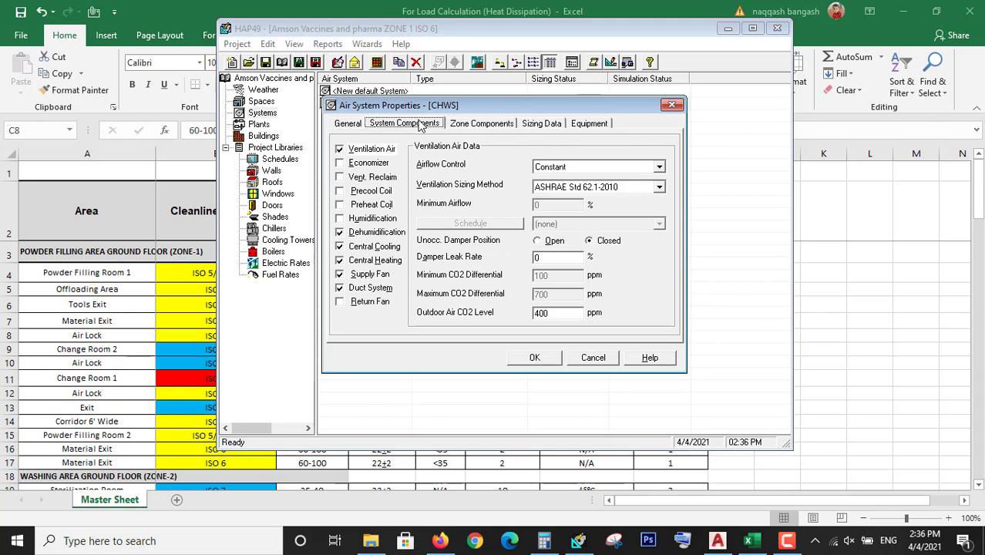
left_click(567, 193)
left_click(588, 205)
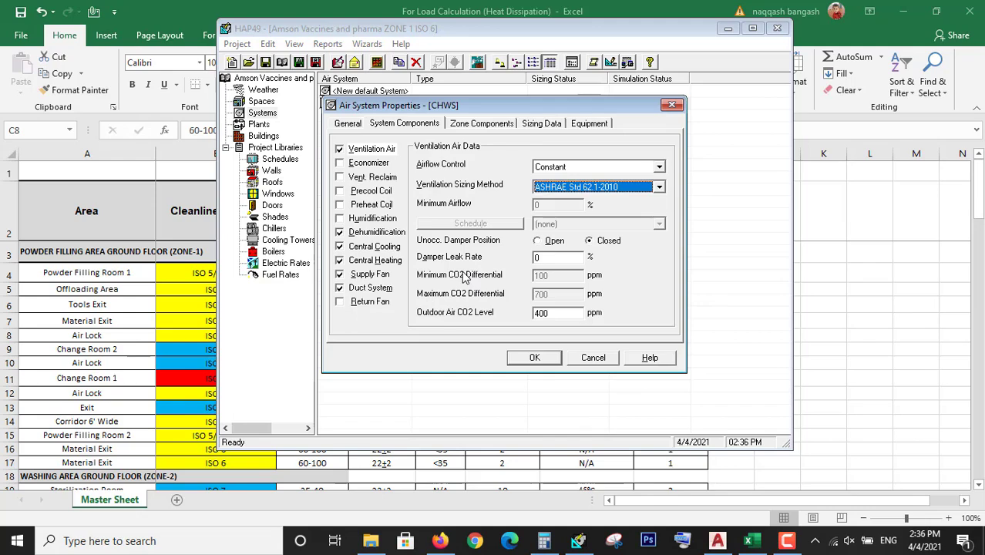
left_click(542, 262)
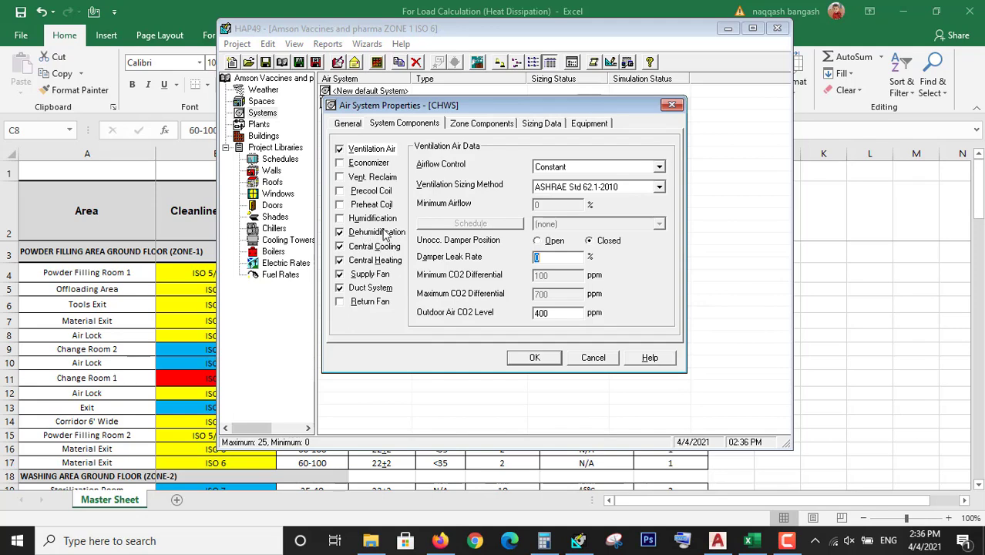
- Check the dehumidification maximum RH setpoint against the Zone 1 RH column in the Excel sheet, returning to HAP
left_click(385, 233)
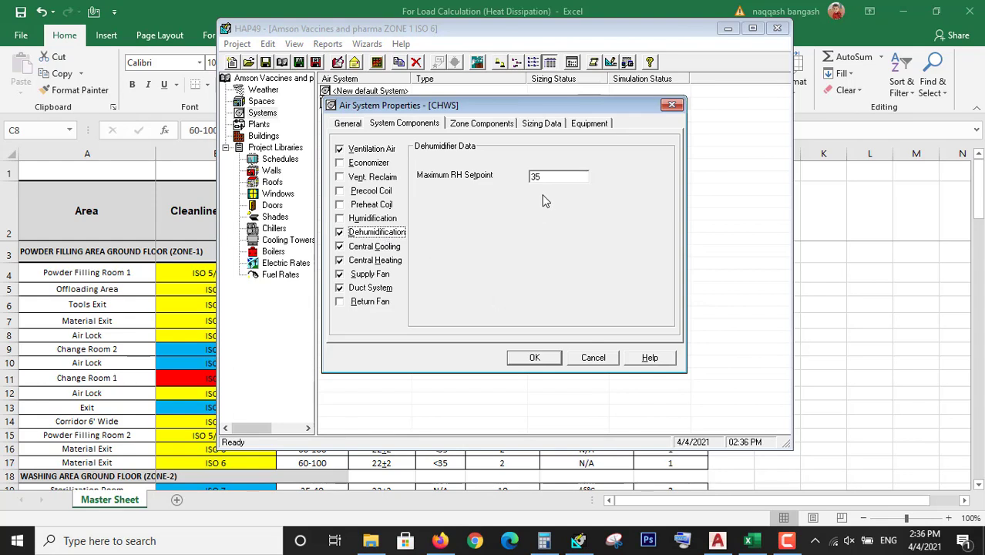
left_click(554, 179)
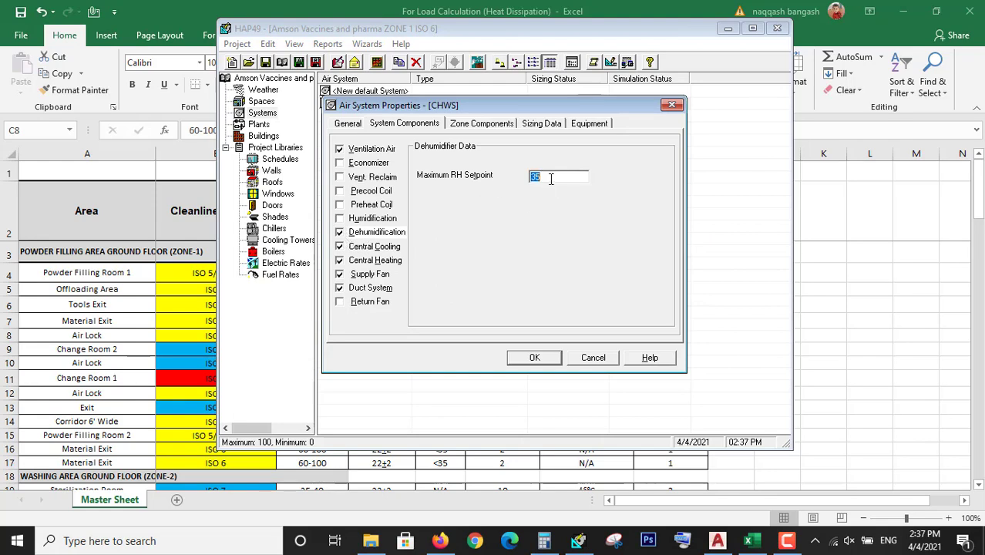
left_click(749, 541)
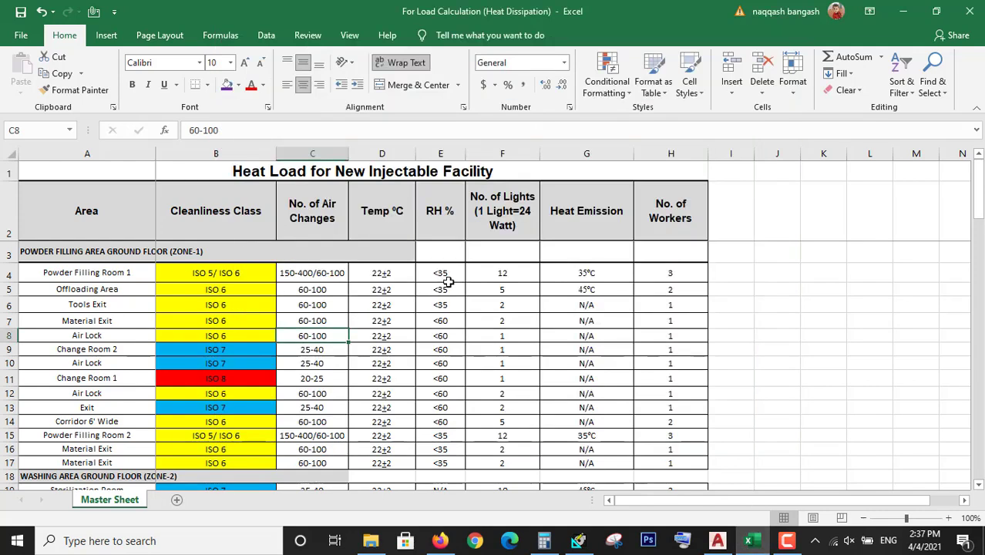
left_click_drag(451, 275, 451, 422)
scroll(454, 375, "down", 1)
scroll(278, 351, "up", 1)
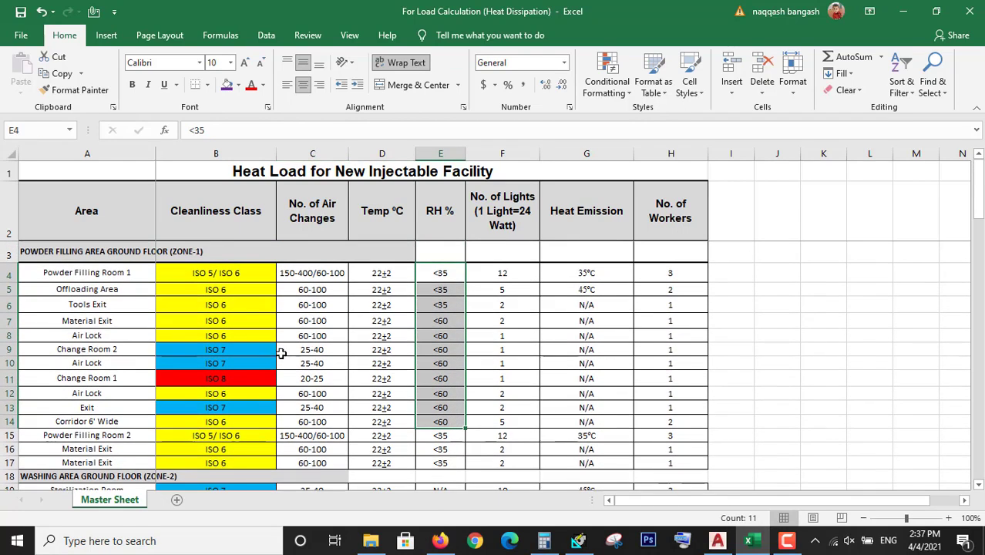
left_click(578, 541)
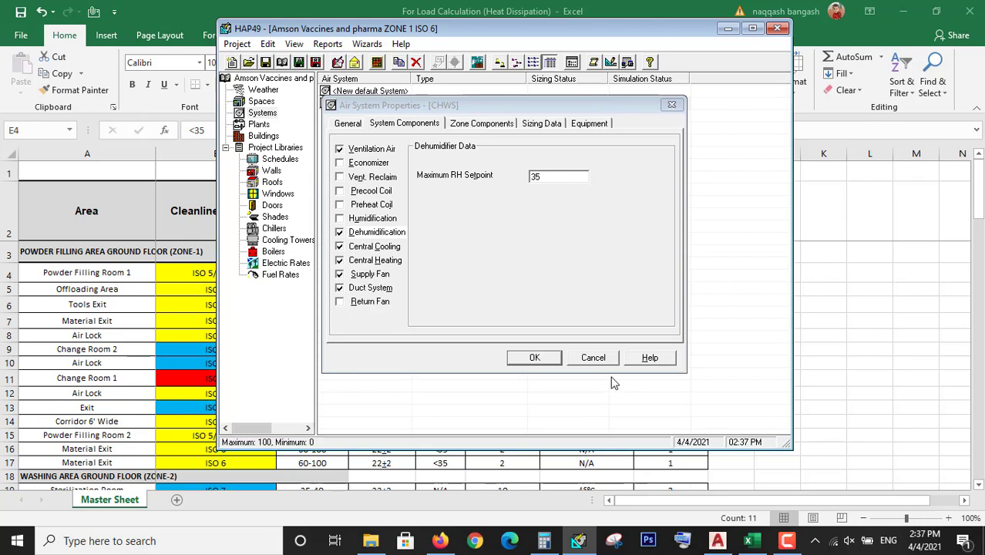
- Review the central cooling data, keeping Chilled Water as the cooling source, and accept the CHWS system properties
left_click(386, 251)
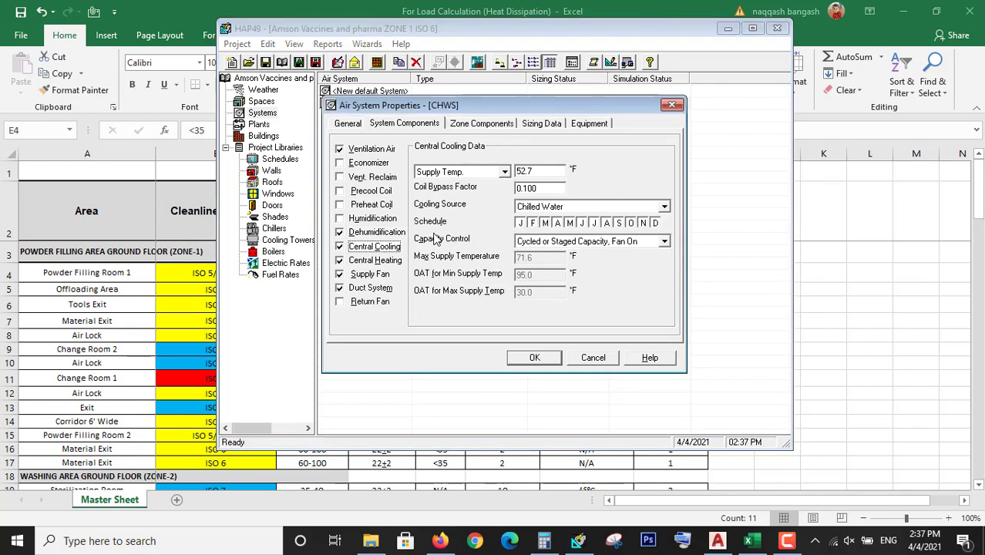
left_click(560, 208)
left_click(560, 208)
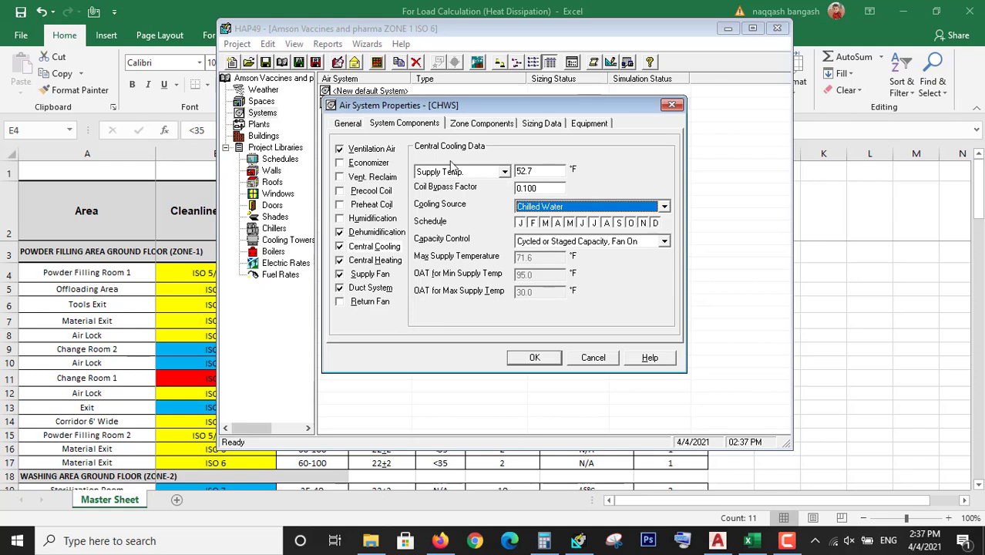
left_click(533, 359)
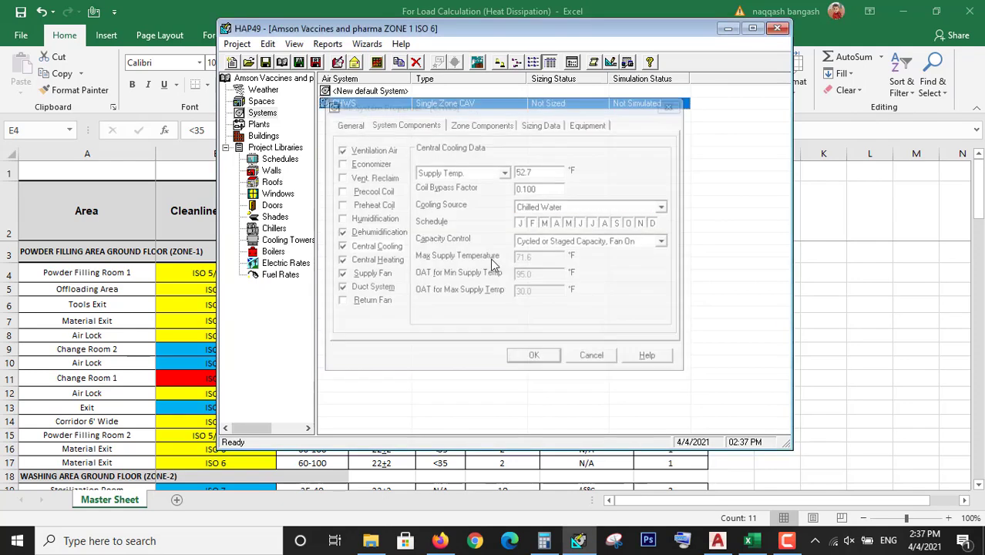
- Reopen the CHWS air system, keep Chilled Water Air Handling Units as its equipment type, and view its zone components and sizing data
double_click(472, 105)
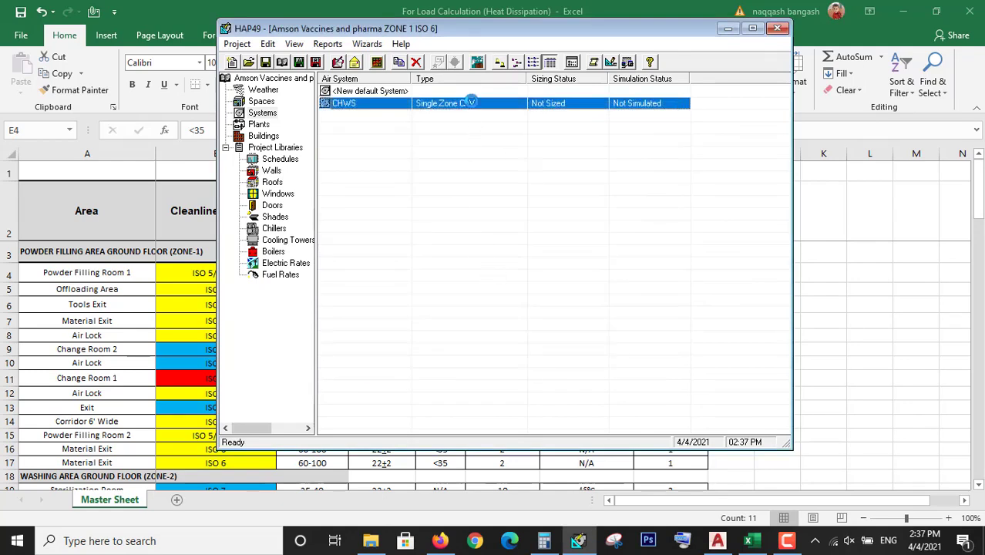
left_click(501, 185)
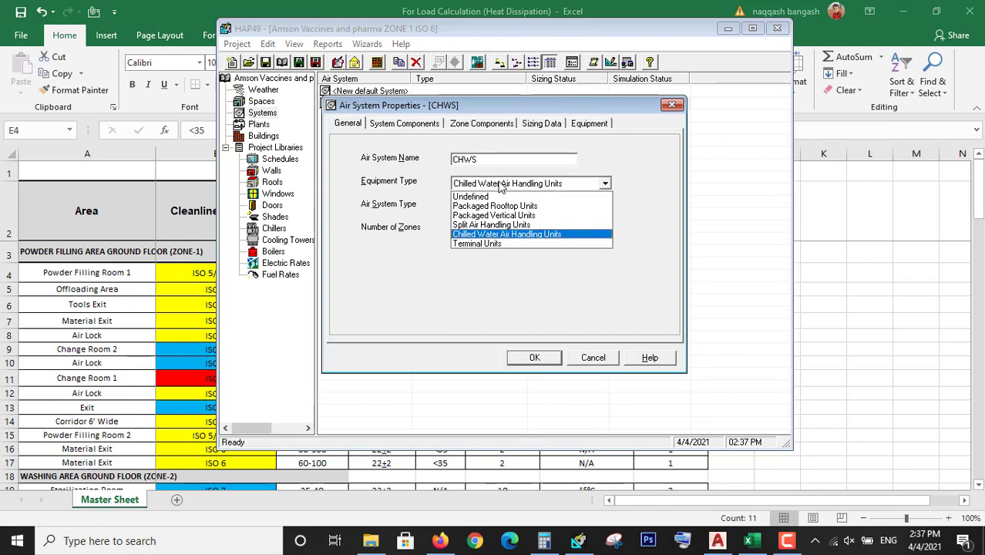
left_click(500, 235)
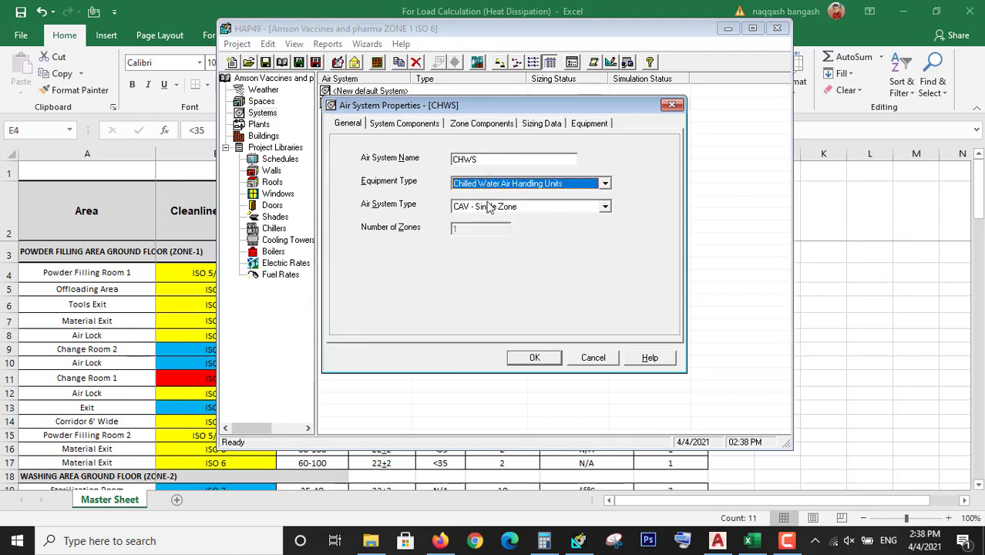
left_click(484, 124)
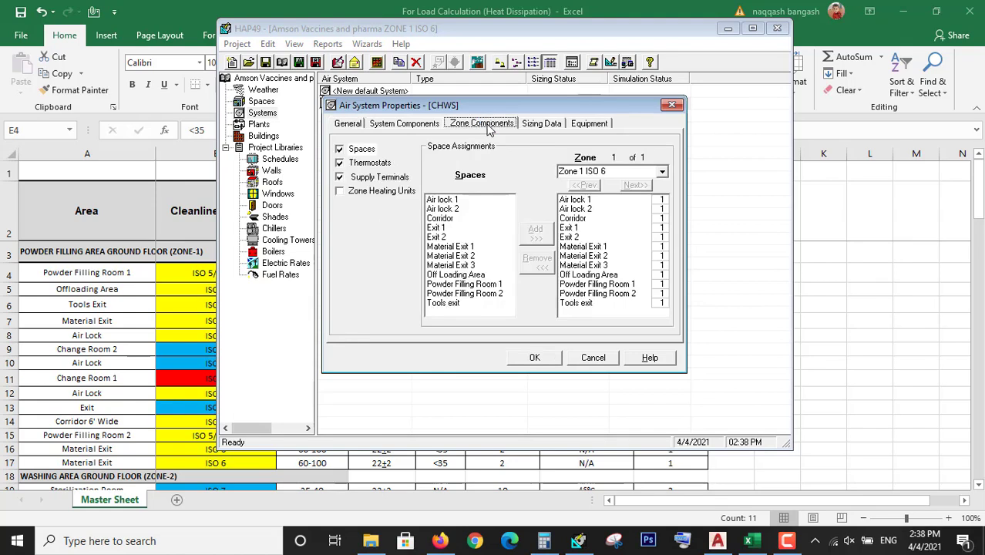
left_click(533, 127)
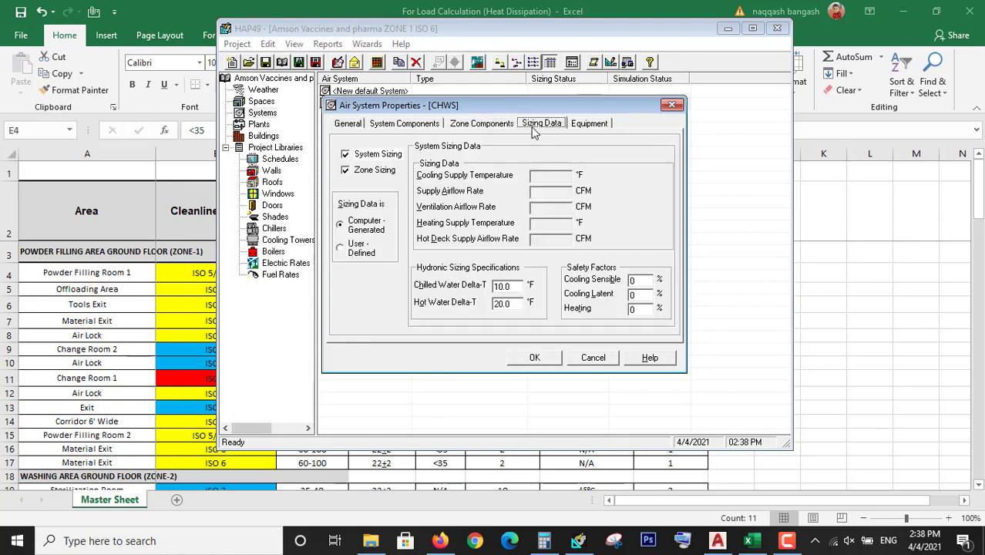
- Accept the CHWS air system properties and preview its design reports for system sizing, zone sizing, system load and psychrometrics
left_click(413, 123)
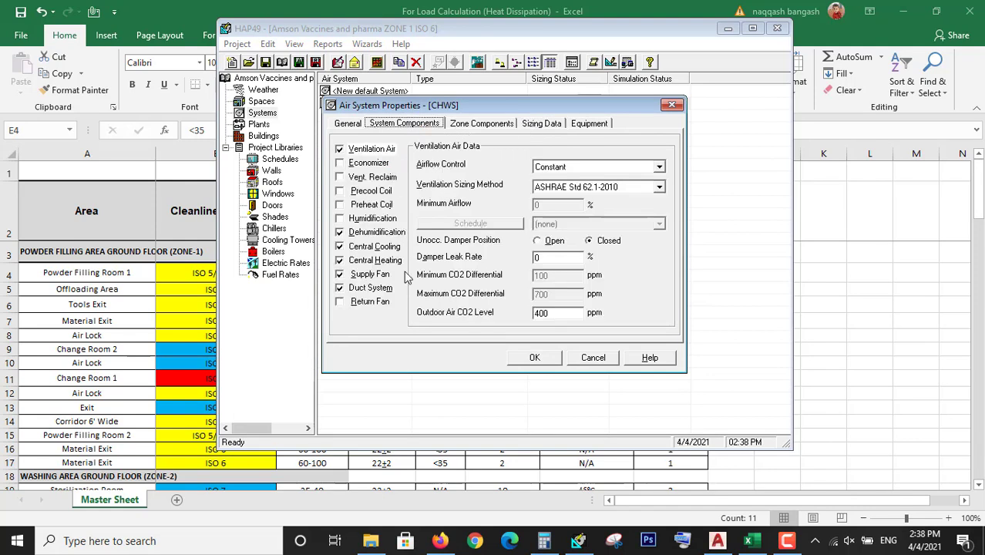
left_click(515, 360)
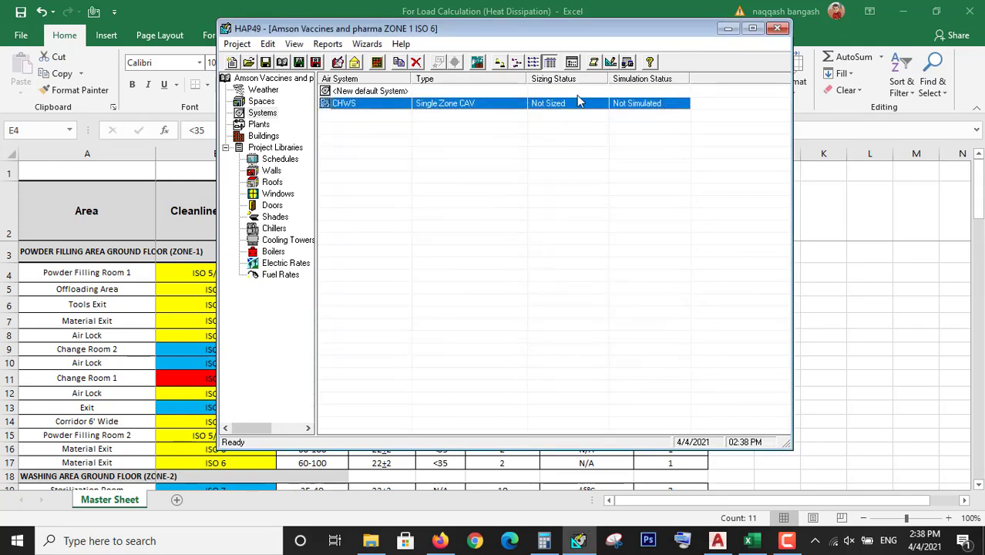
left_click(610, 61)
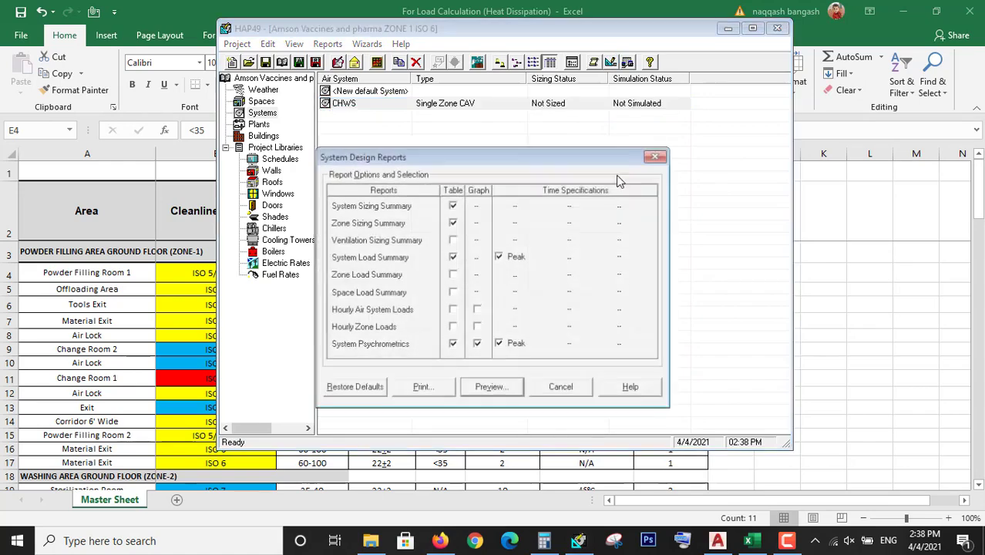
left_click(485, 387)
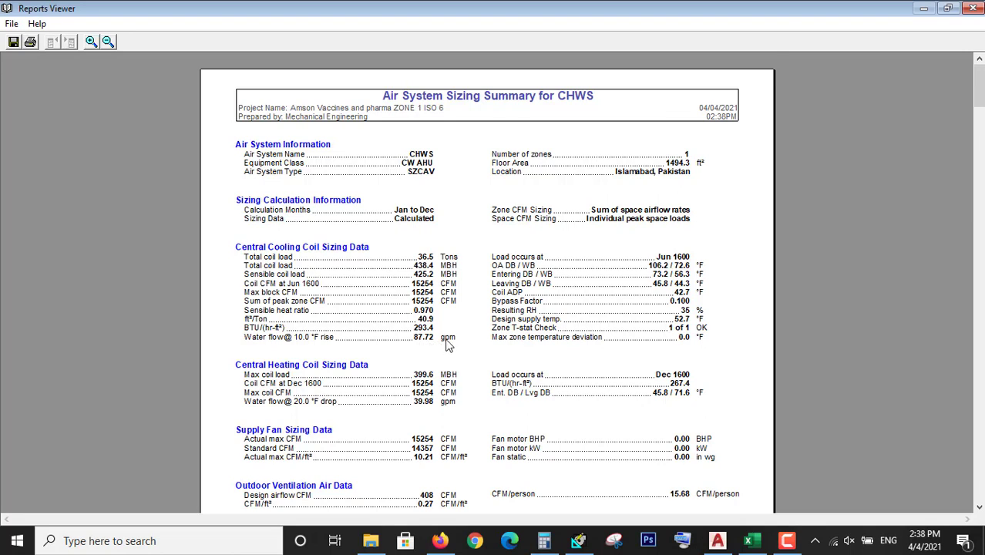
- Examine the CHWS coil, fan and ventilation sizing data, the Zone 1 ISO 6 space airflows, and the cooling and heating load summary
scroll(447, 344, "down", 1)
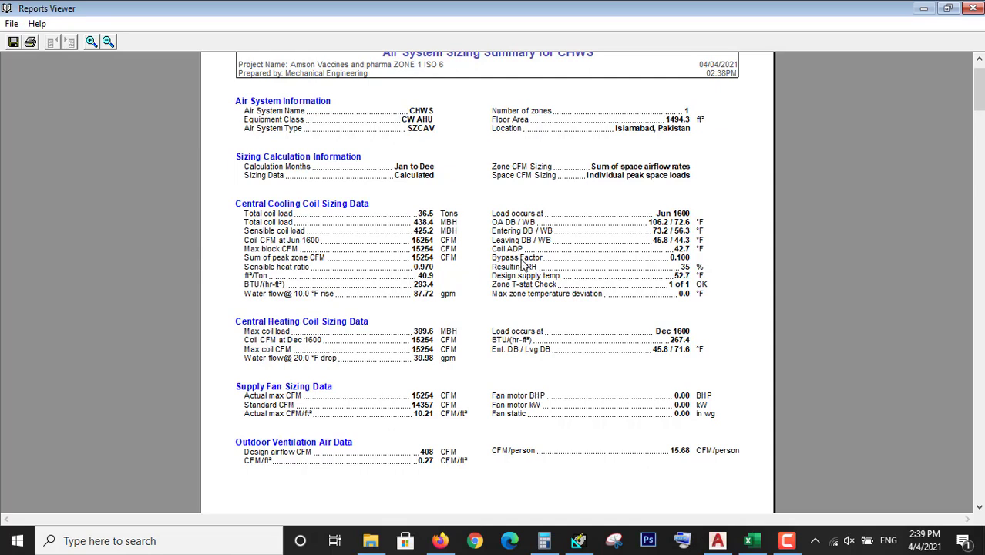
scroll(574, 451, "down", 1)
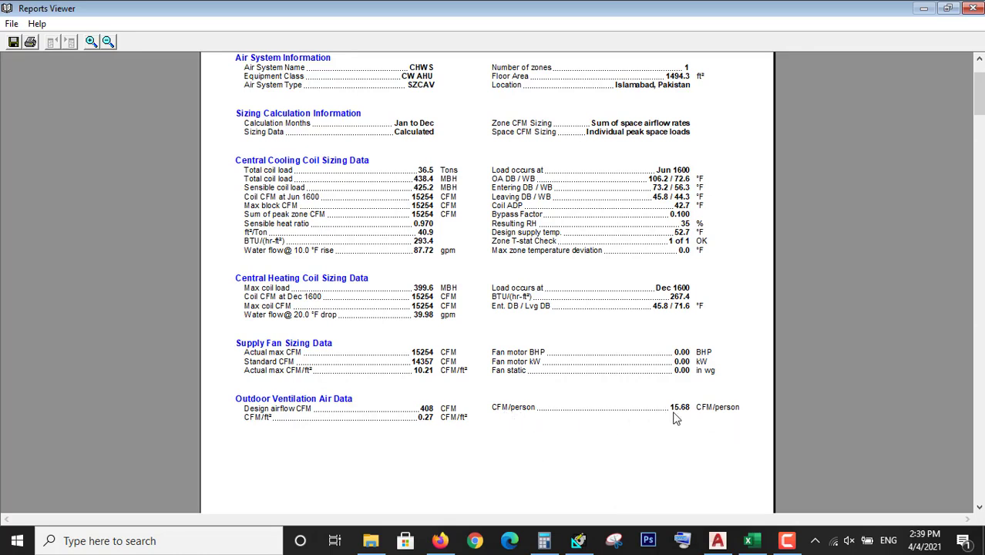
scroll(675, 417, "down", 10)
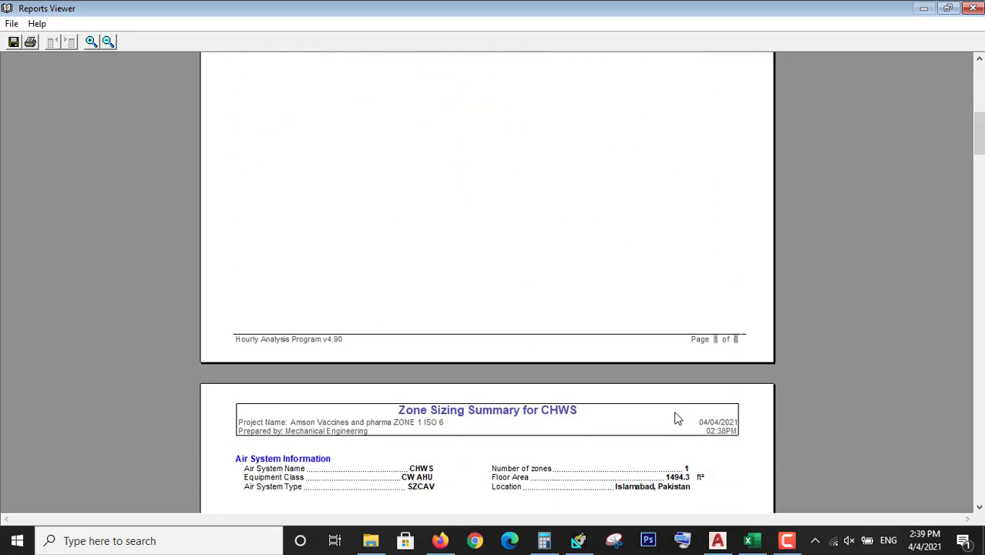
scroll(675, 417, "down", 10)
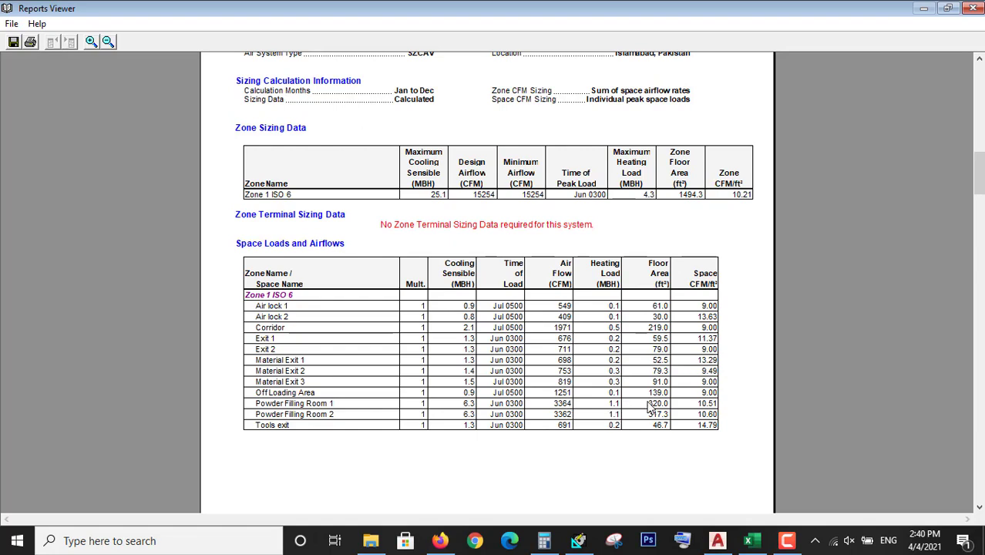
scroll(633, 402, "down", 10)
scroll(633, 403, "down", 5)
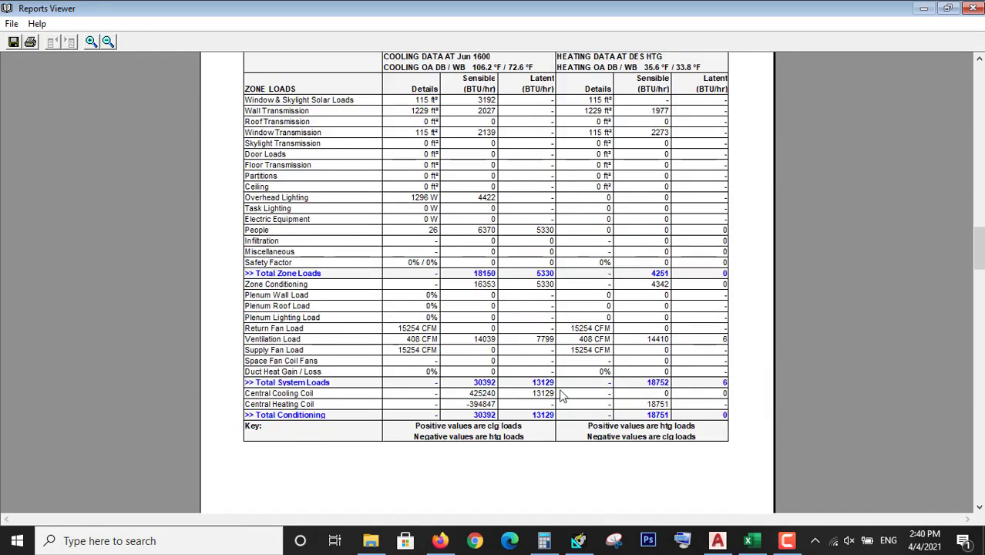
scroll(561, 395, "up", 2)
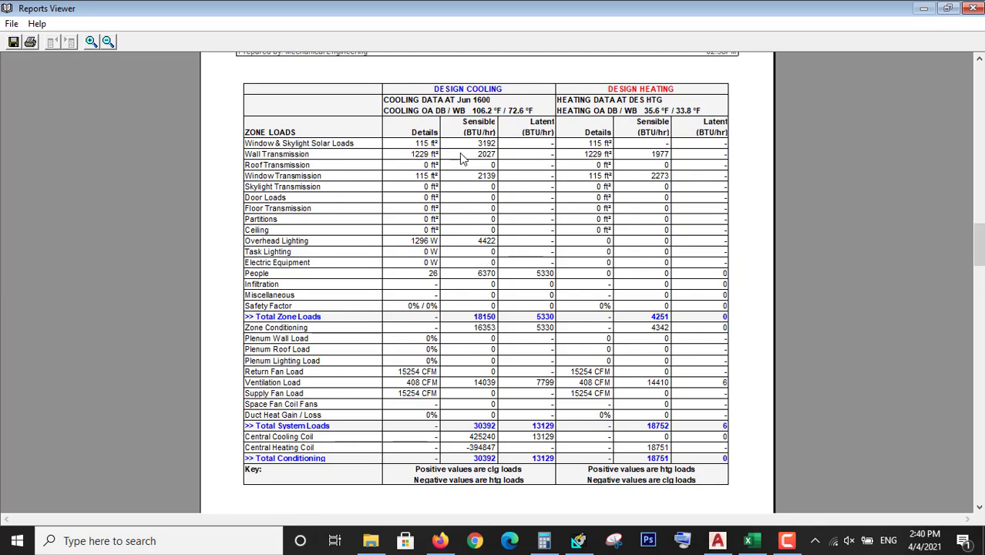
scroll(337, 320, "down", 2)
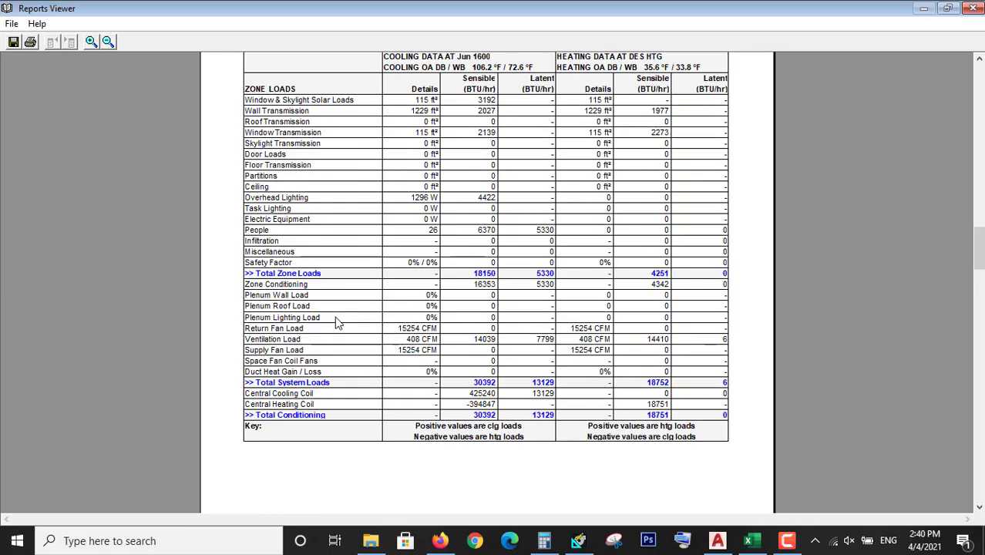
- Examine the CHWS system psychrometrics tables for design cooling and winter heating, and the June design cooling day psychrometric chart
scroll(282, 362, "down", 12)
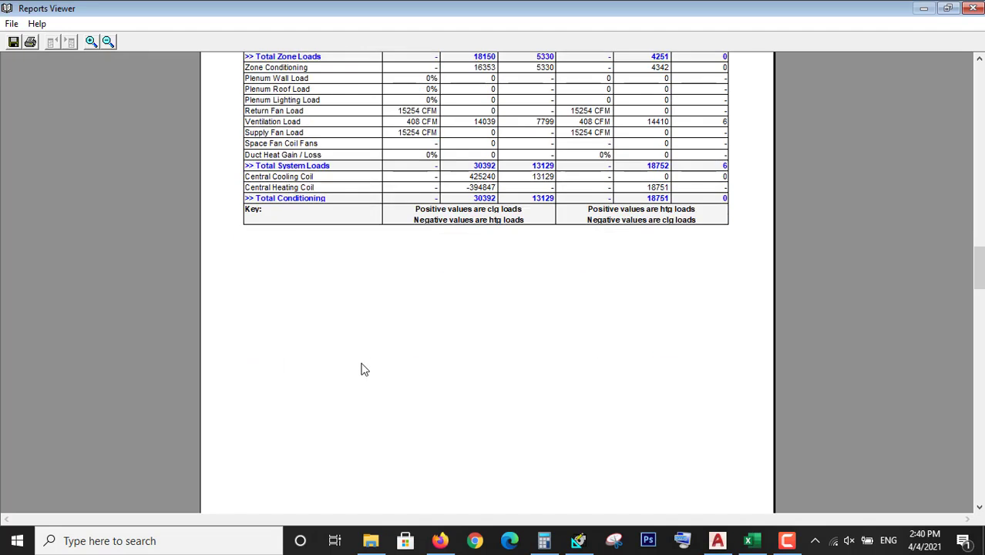
scroll(396, 354, "down", 5)
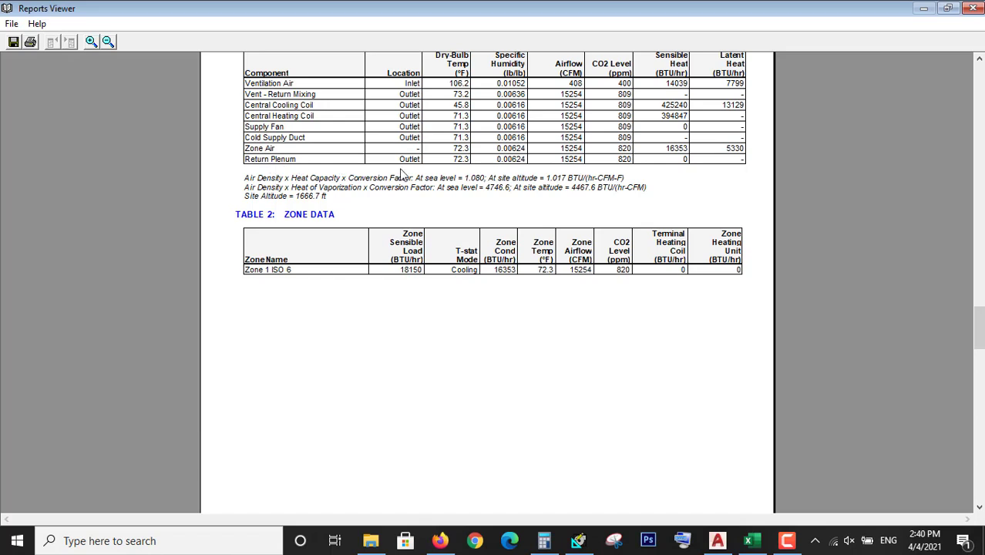
scroll(426, 293, "up", 1)
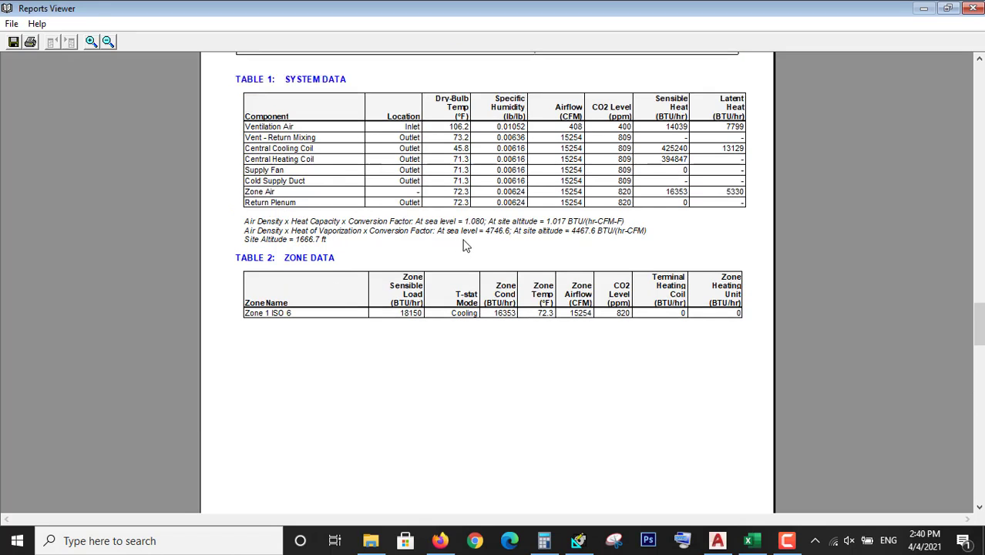
scroll(465, 245, "down", 15)
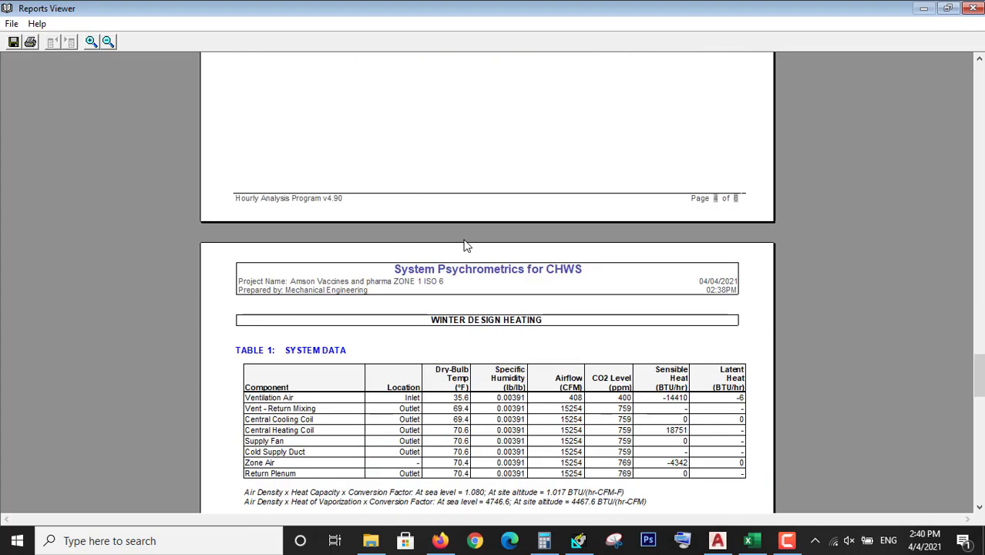
scroll(493, 254, "down", 5)
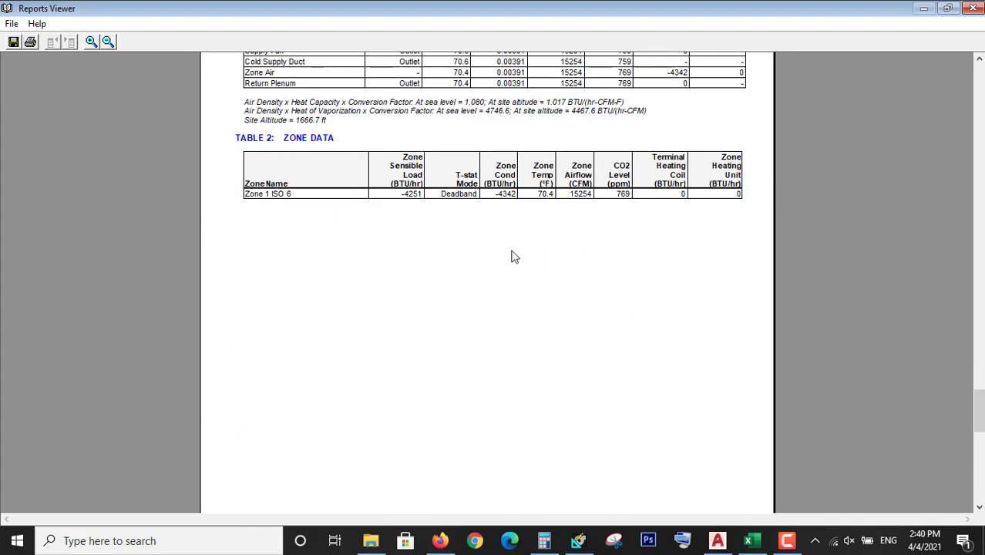
scroll(514, 257, "down", 15)
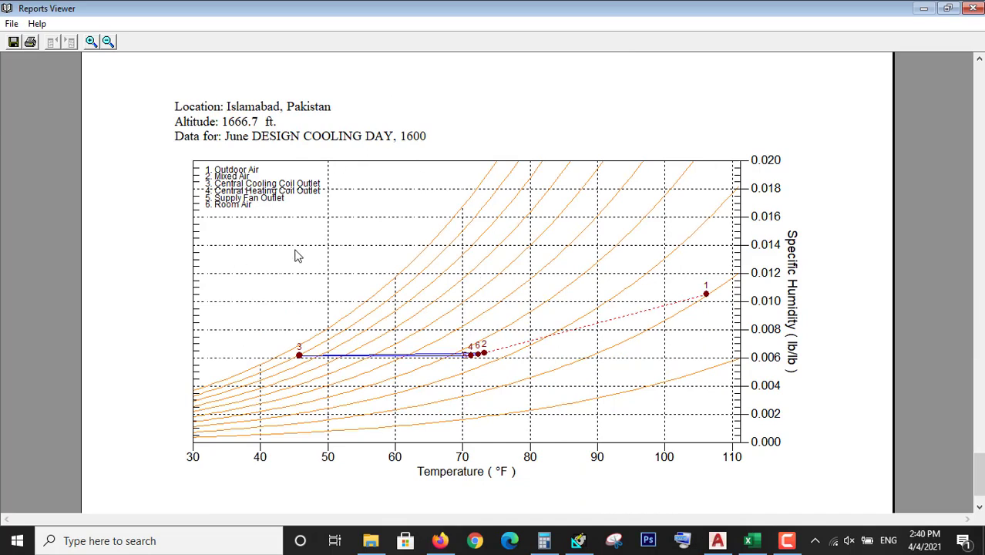
scroll(400, 277, "down", 1)
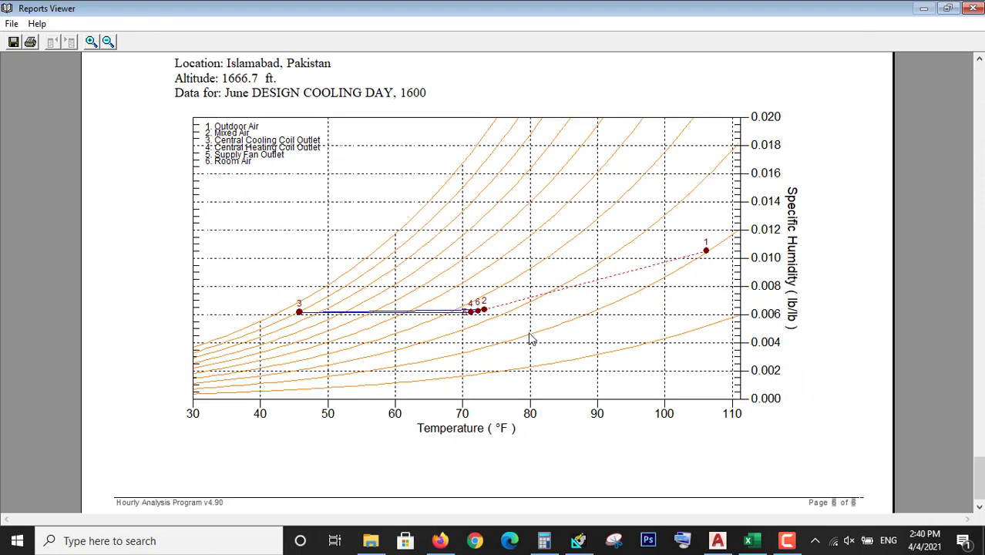
scroll(530, 339, "down", 1)
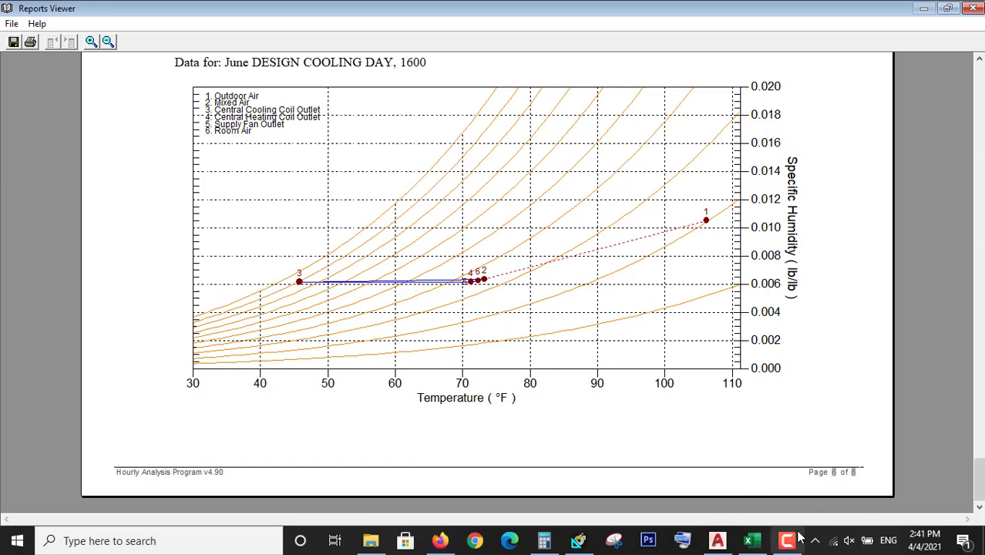
- Switch to Firefox and look through the uploads and popular uploads on the PASSIONATE ENGINEER YouTube channel
left_click(436, 544)
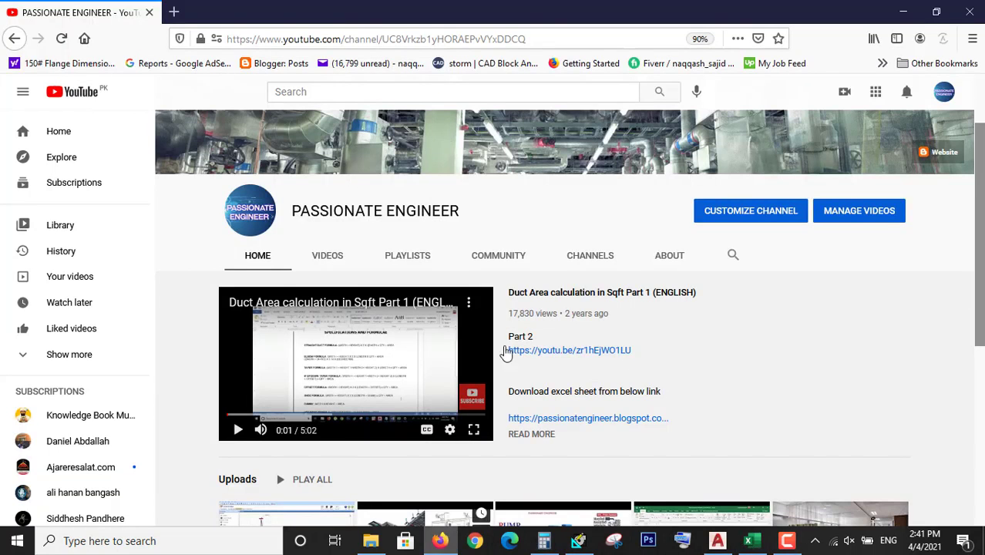
scroll(530, 325, "down", 3)
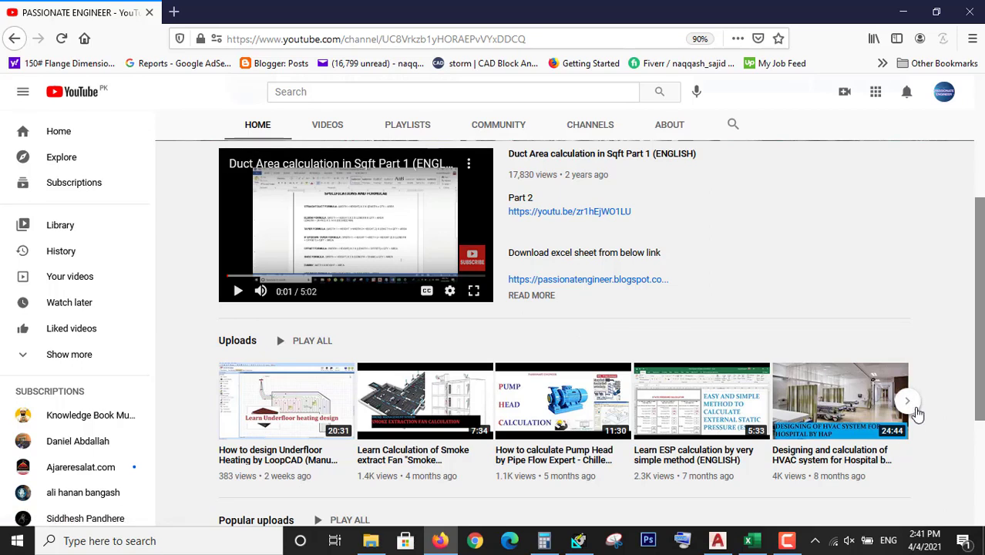
scroll(917, 414, "down", 3)
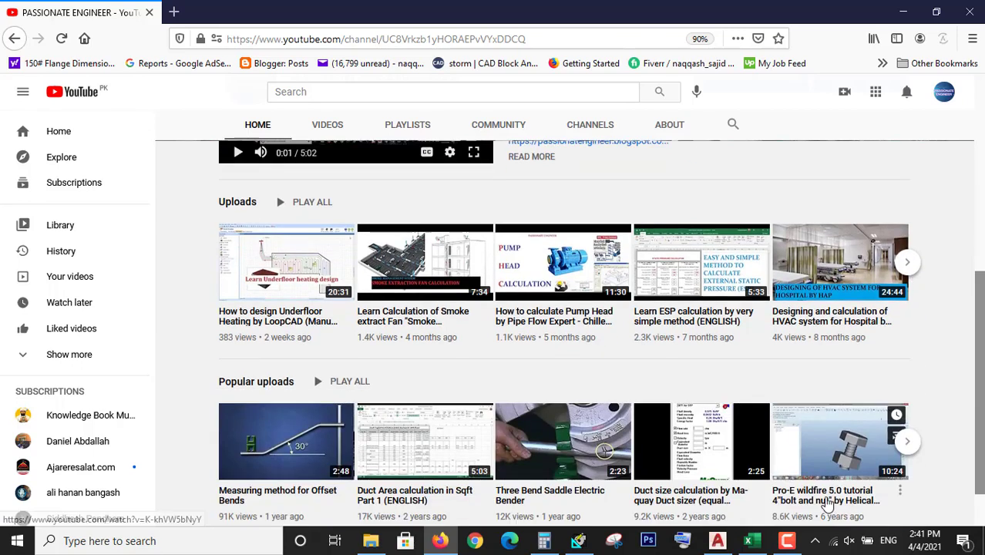
mouse_move(774, 545)
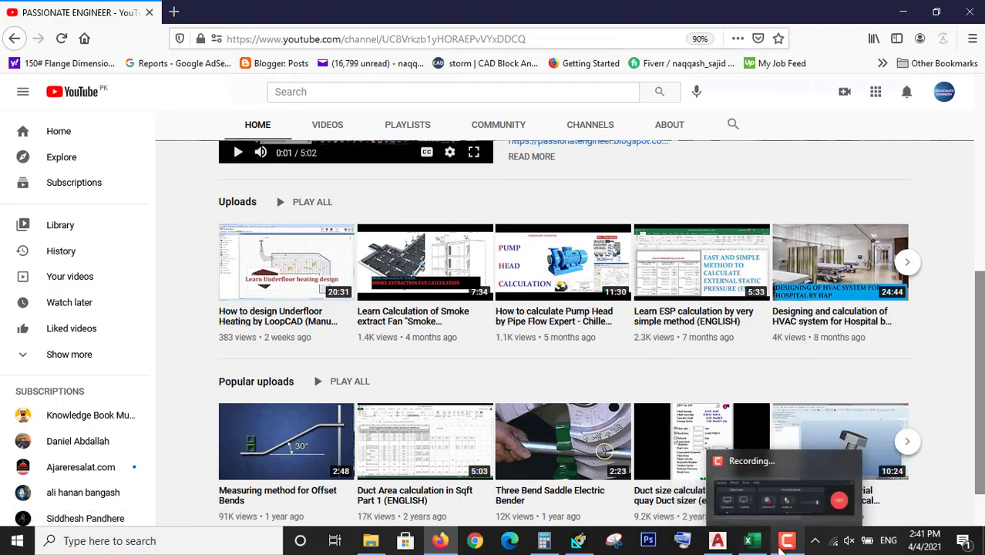